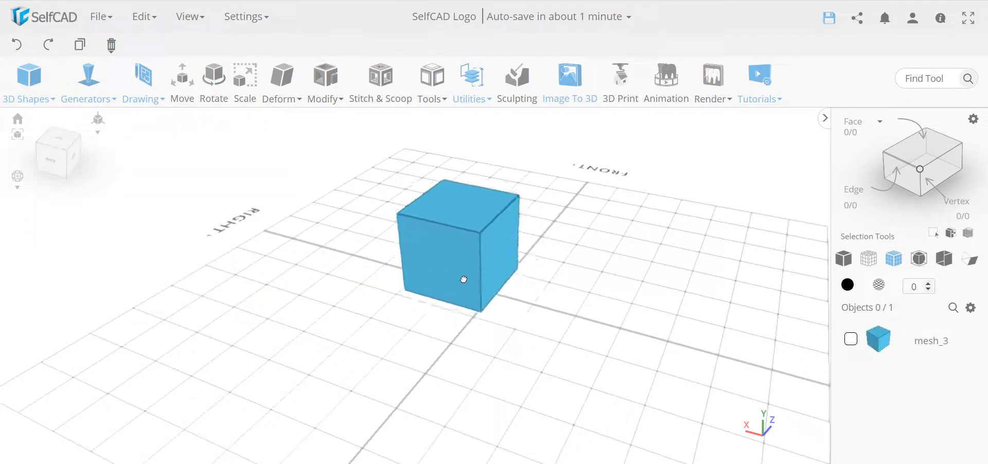
- Copy the cube with the Move tool and place the duplicate directly beside it at X -54
left_click(464, 277)
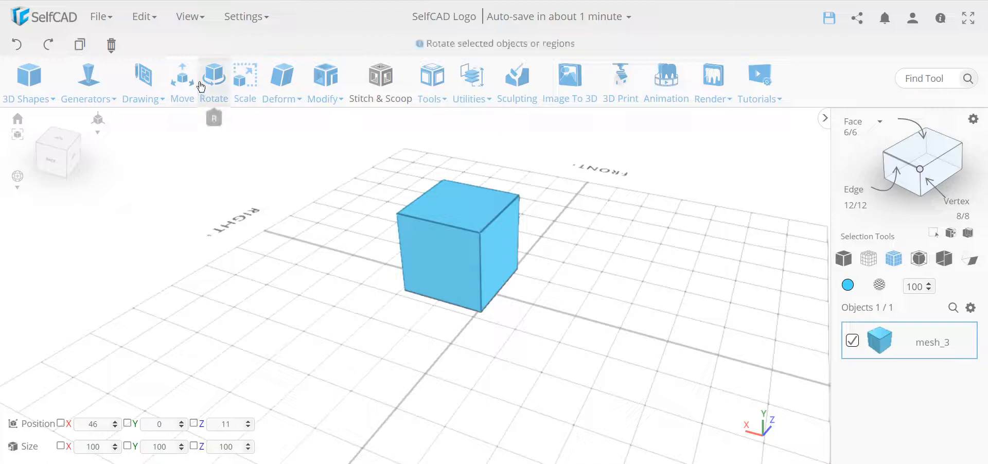
left_click(183, 86)
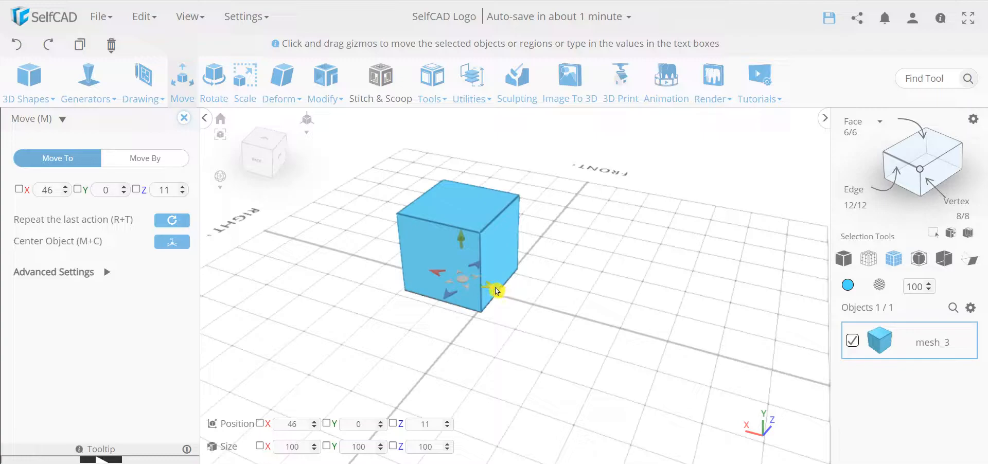
left_click_drag(502, 292, 536, 297)
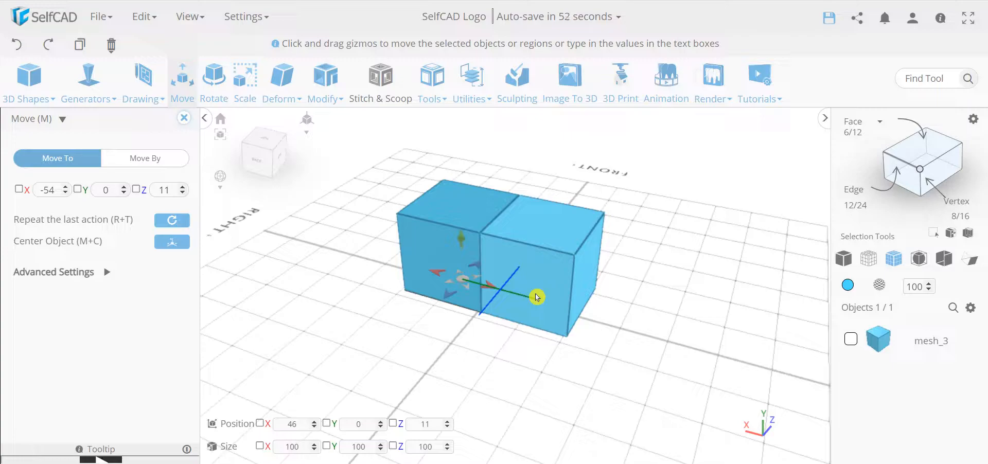
left_click_drag(537, 298, 537, 297)
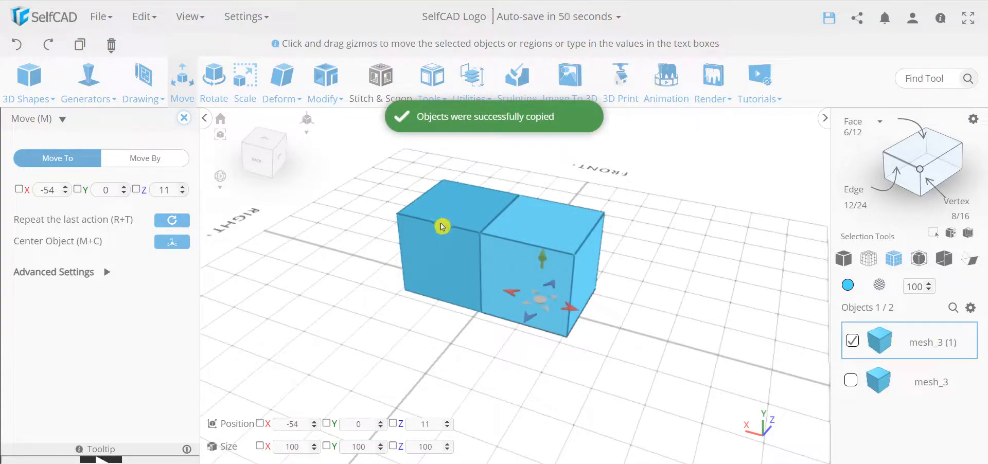
left_click(183, 117)
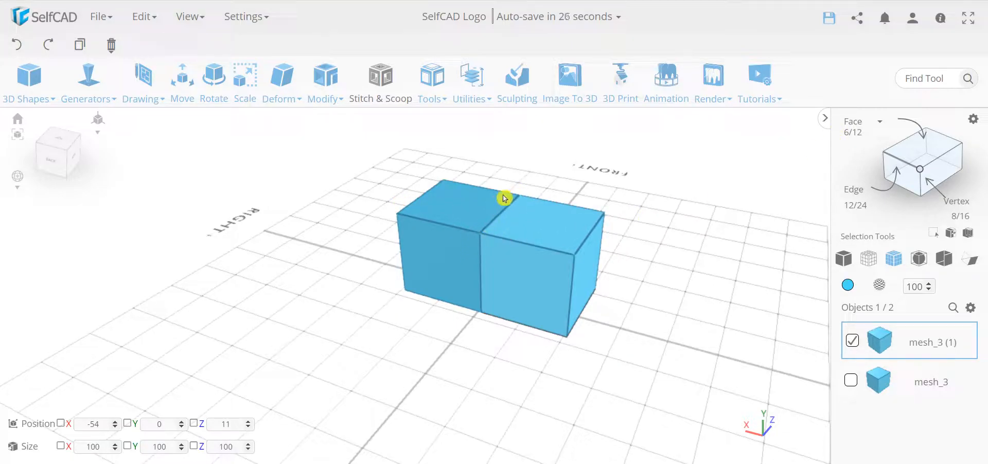
- Combine the two adjacent cubes into one object with the Merge method, leaving Remove Inner Faces off
left_click(852, 382)
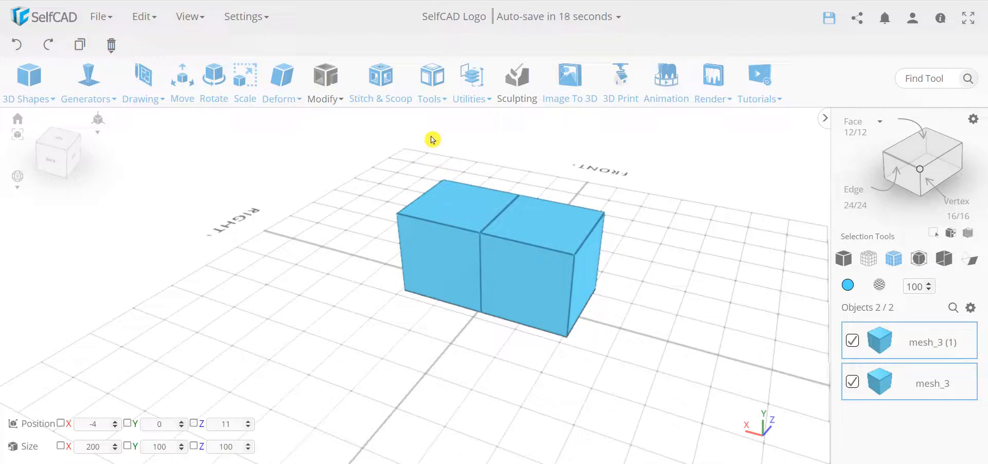
mouse_move(470, 92)
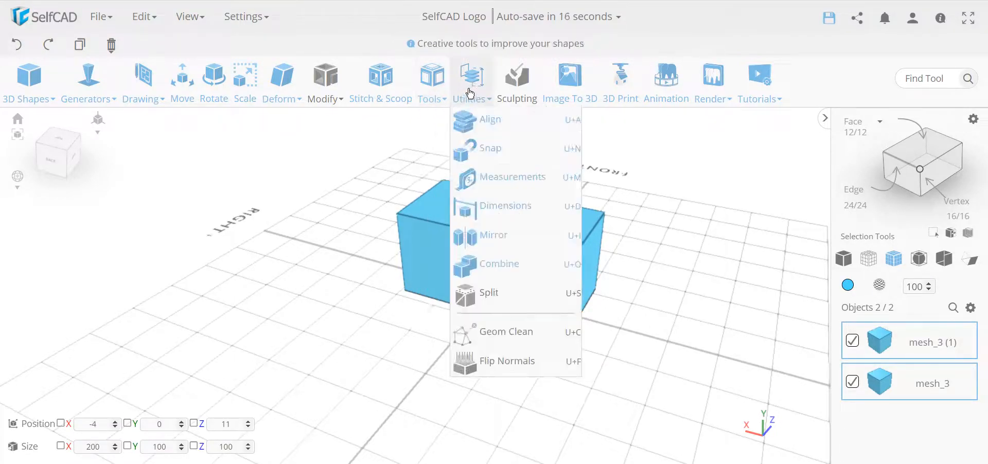
left_click(504, 266)
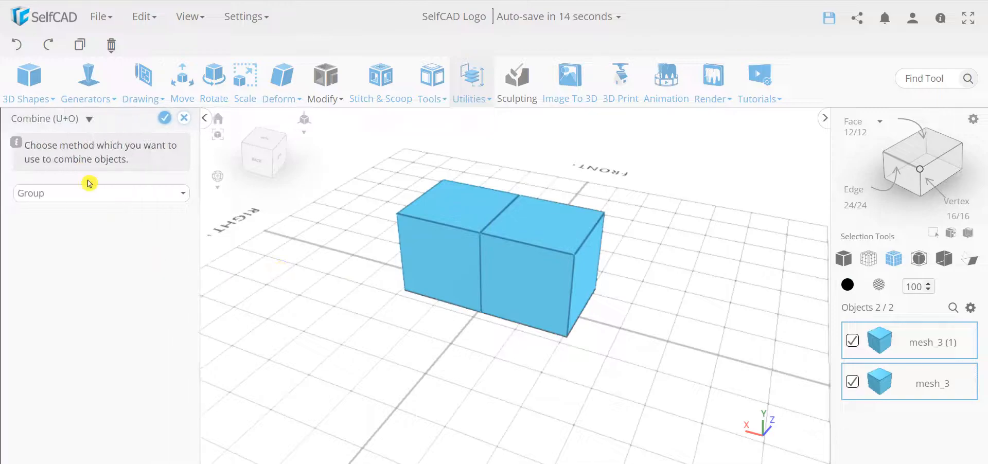
left_click(101, 199)
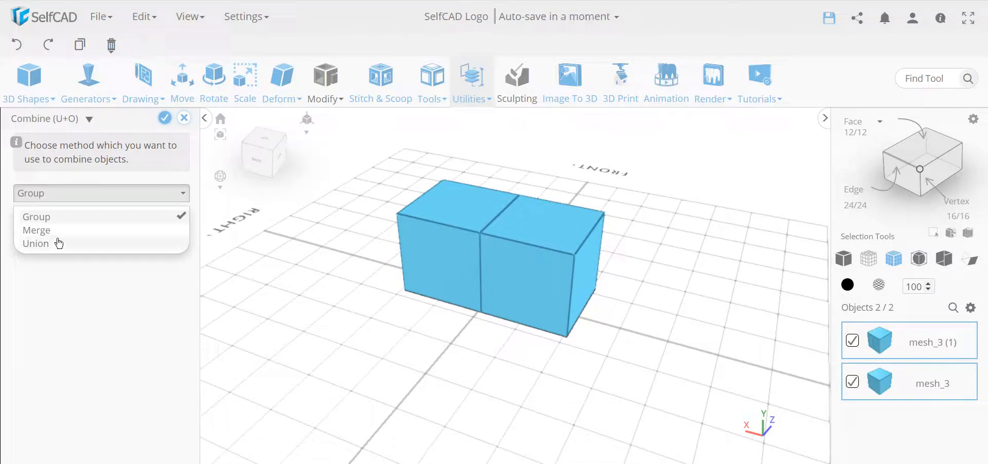
left_click(66, 231)
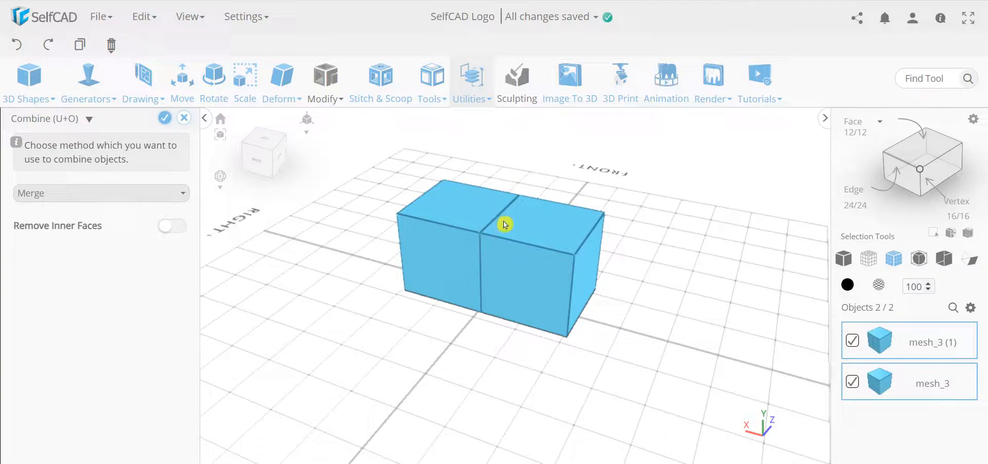
left_click(166, 120)
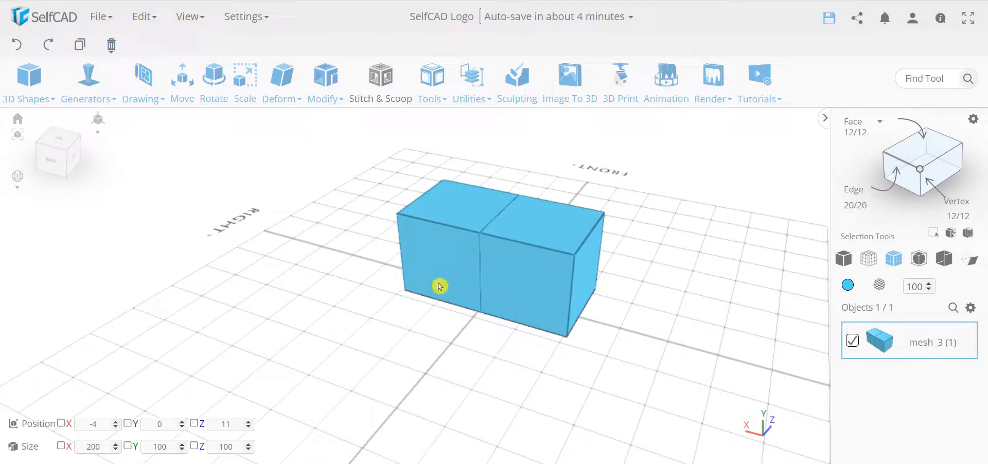
- Run Geom Clean on the merged object with only Remove Inner Faces enabled
left_click_drag(396, 367, 424, 242)
left_click(467, 94)
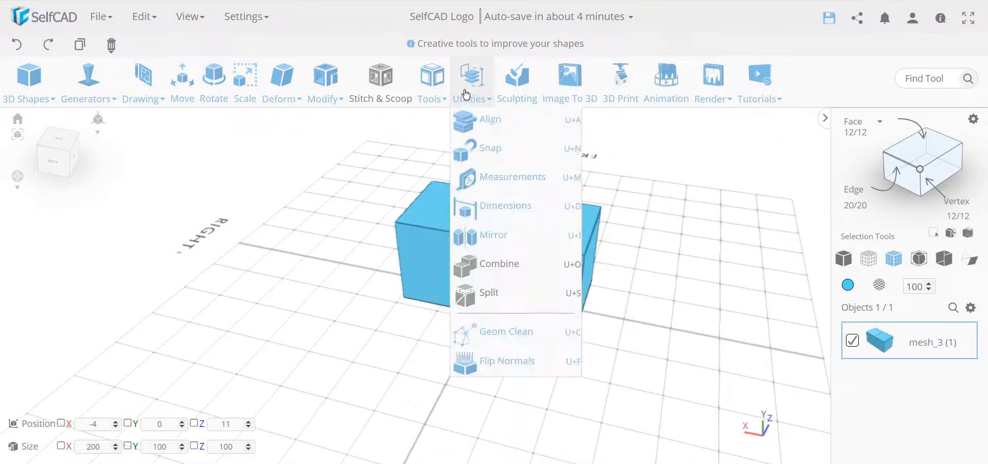
left_click(445, 87)
left_click(470, 95)
left_click(535, 339)
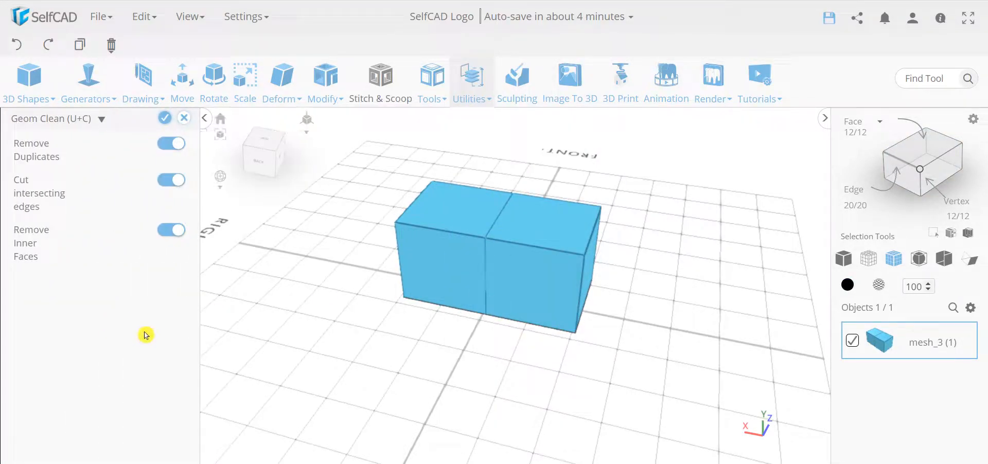
left_click(164, 180)
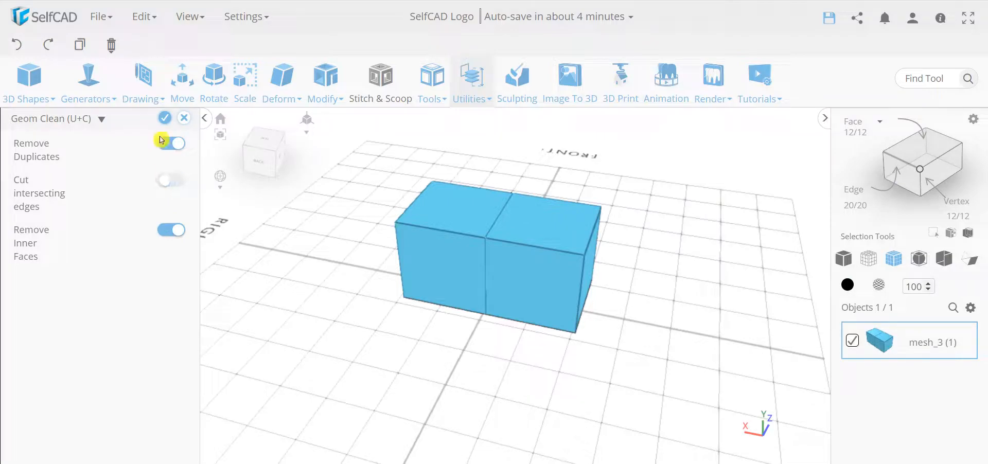
left_click(167, 145)
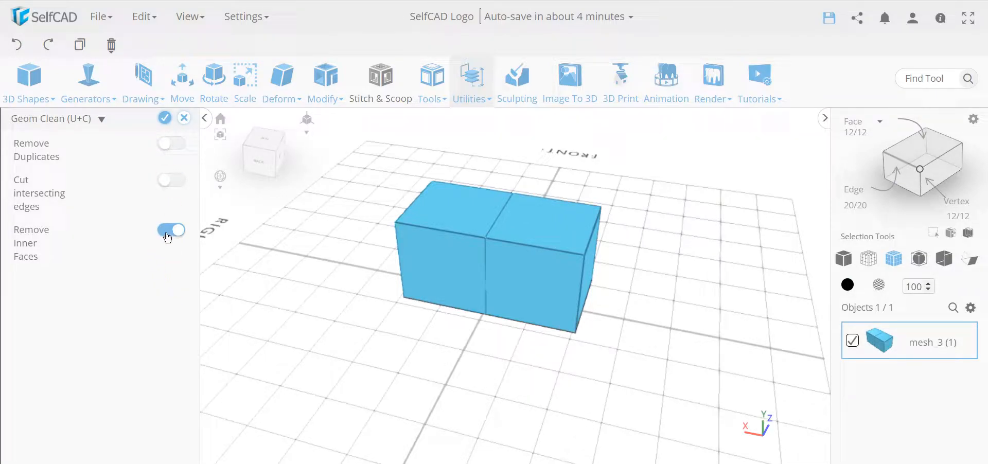
left_click(166, 120)
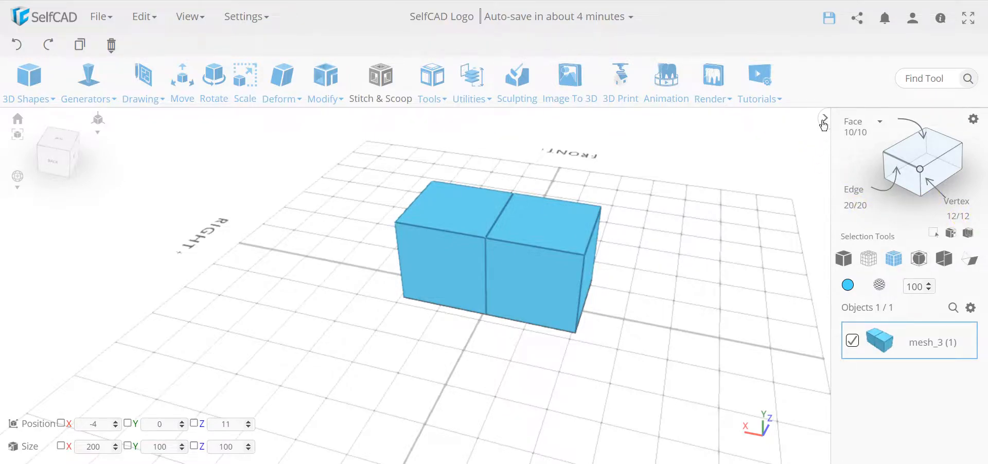
right_click_drag(512, 223, 572, 288)
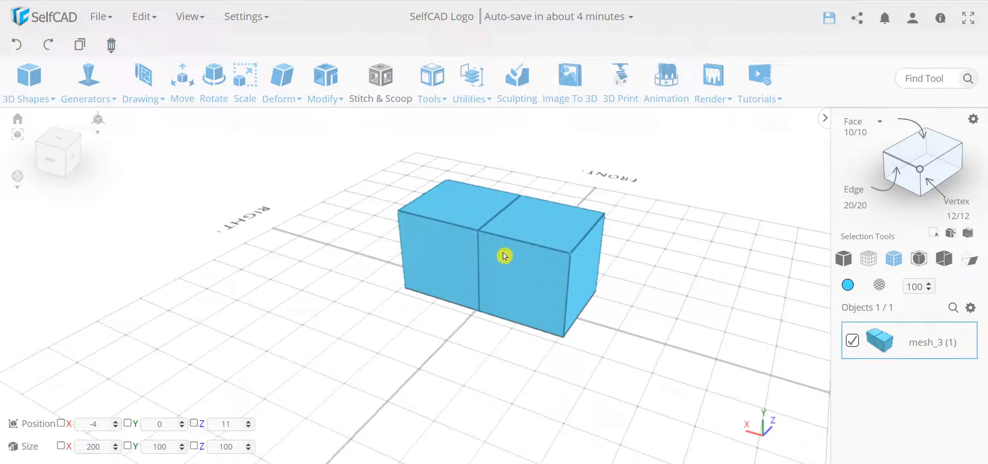
- Undo the cleanup and the merge, going back to the two separate cubes
left_click(19, 47)
left_click(19, 48)
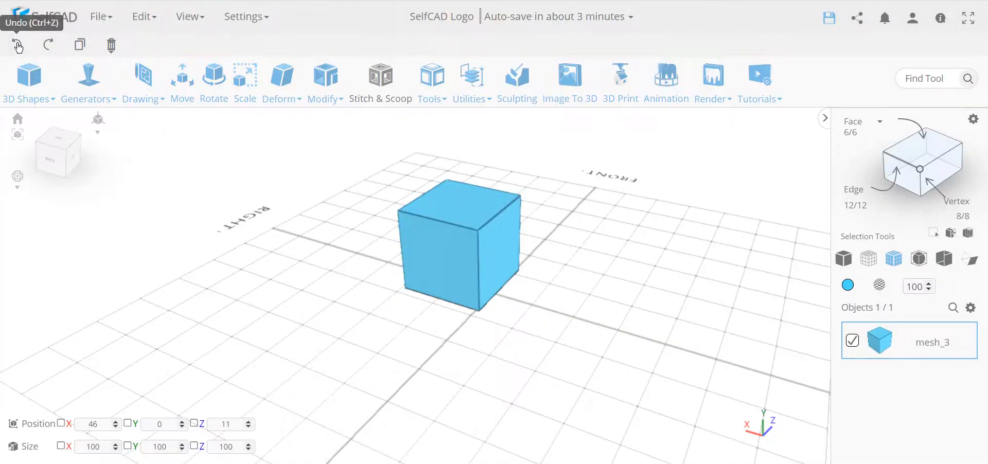
left_click(49, 46)
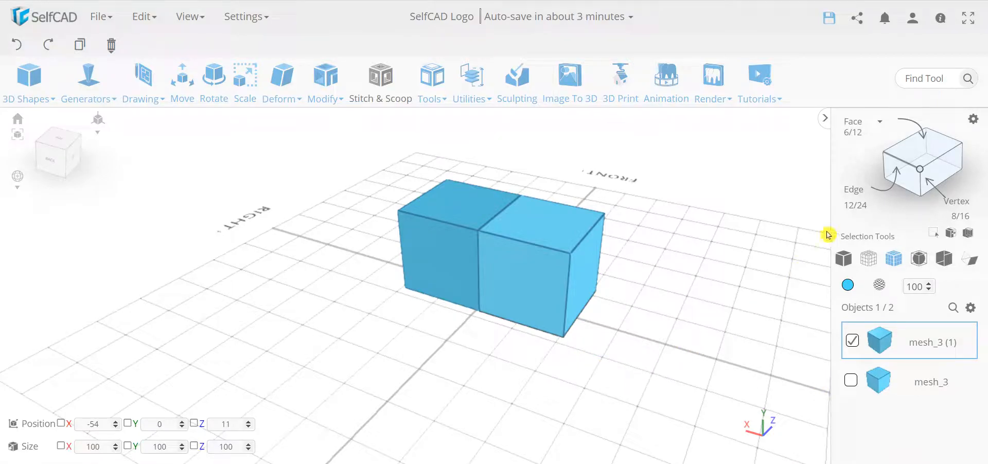
- Move the top face of the copied cube up to Y 163 to make that block taller
left_click(898, 158)
left_click(540, 217)
left_click(540, 217)
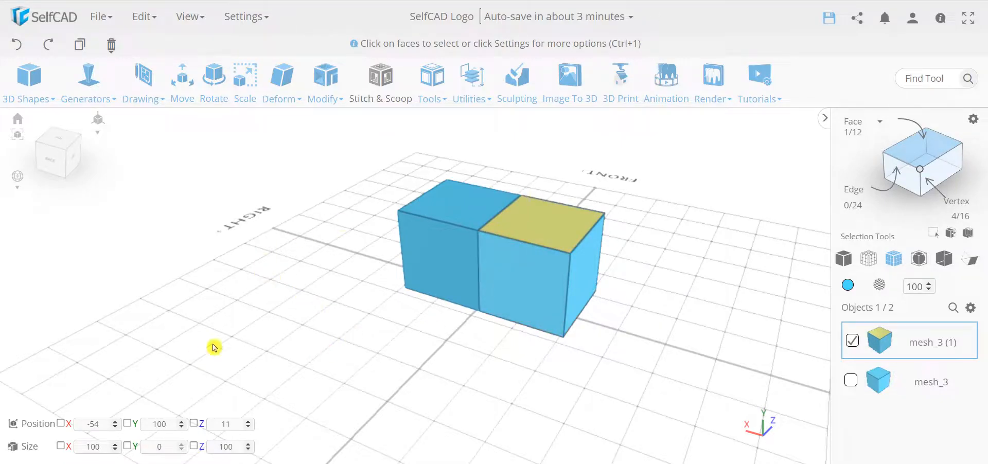
left_click(184, 93)
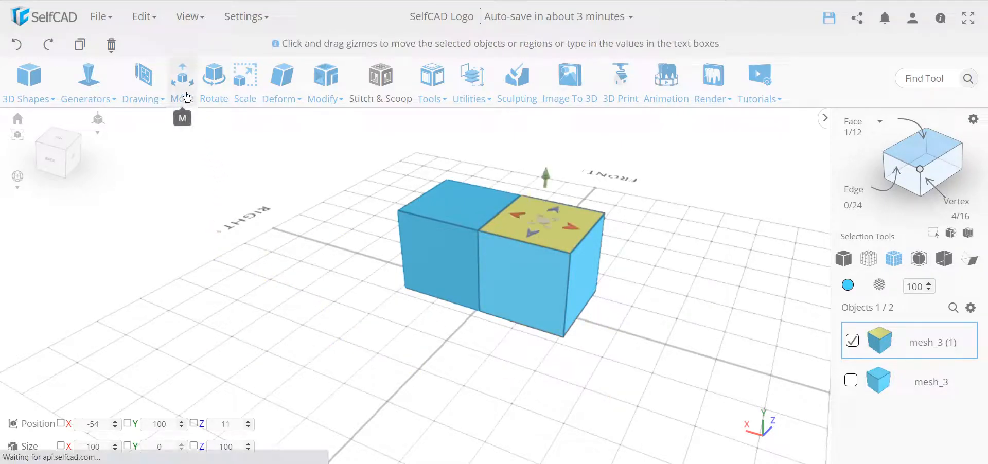
left_click_drag(549, 179, 549, 118)
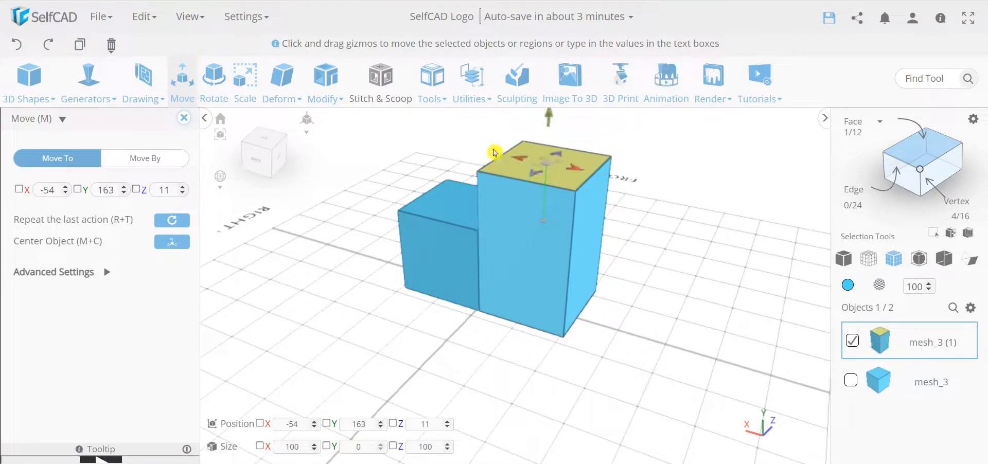
left_click(183, 119)
- Add the original cube to the selection so both it and the taller block are selected
left_click_drag(221, 256, 288, 255)
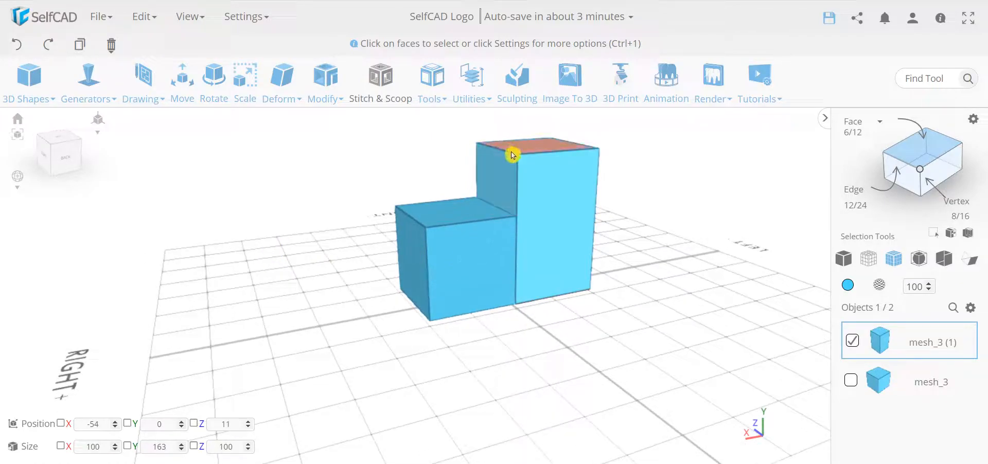
left_click_drag(223, 280, 320, 289)
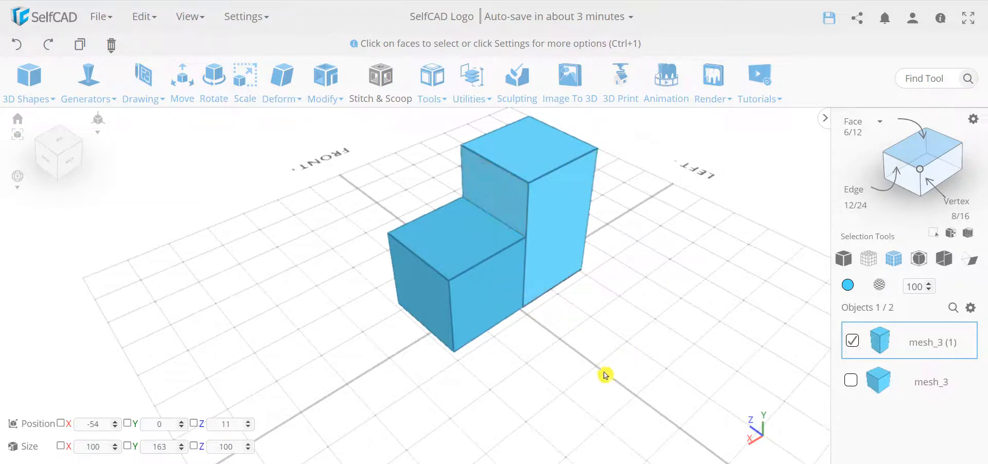
left_click_drag(581, 368, 551, 359)
left_click(850, 384)
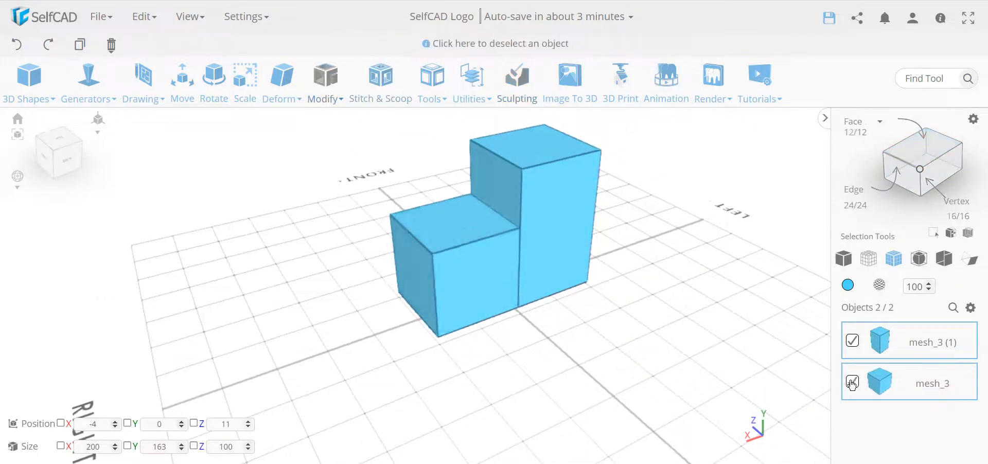
left_click_drag(625, 349, 556, 265)
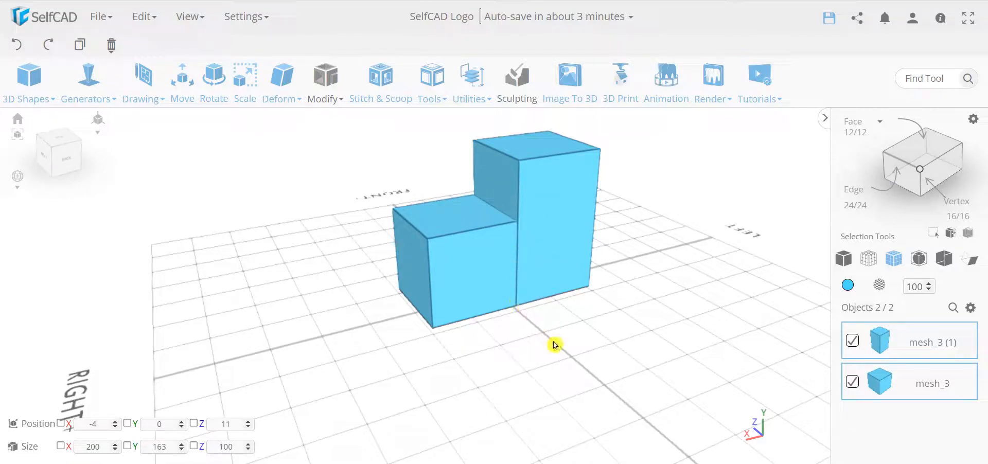
left_click_drag(555, 345, 569, 390)
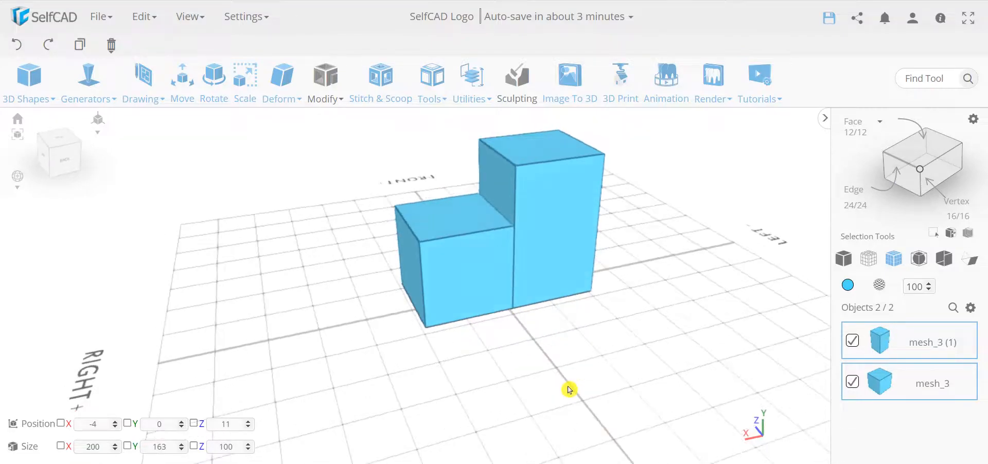
- Try combining the cube and the taller block with the Union method, and undo it
left_click(468, 78)
left_click(513, 266)
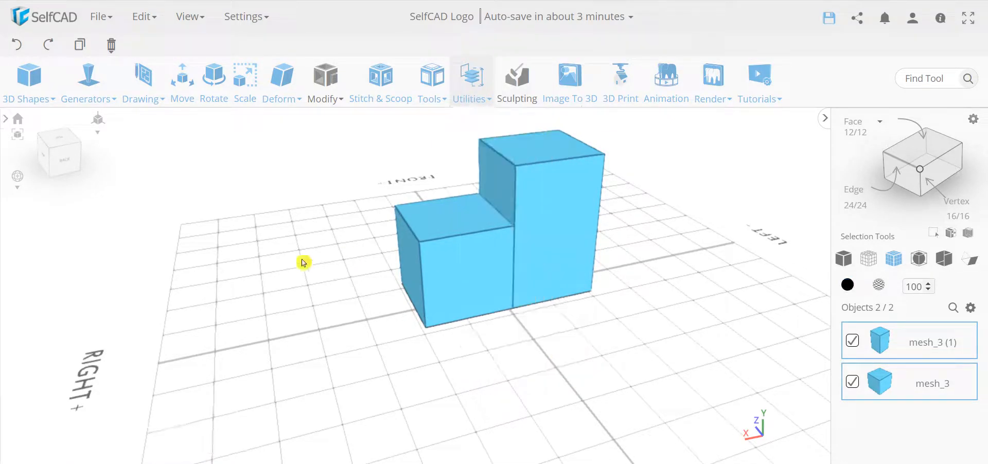
left_click(75, 198)
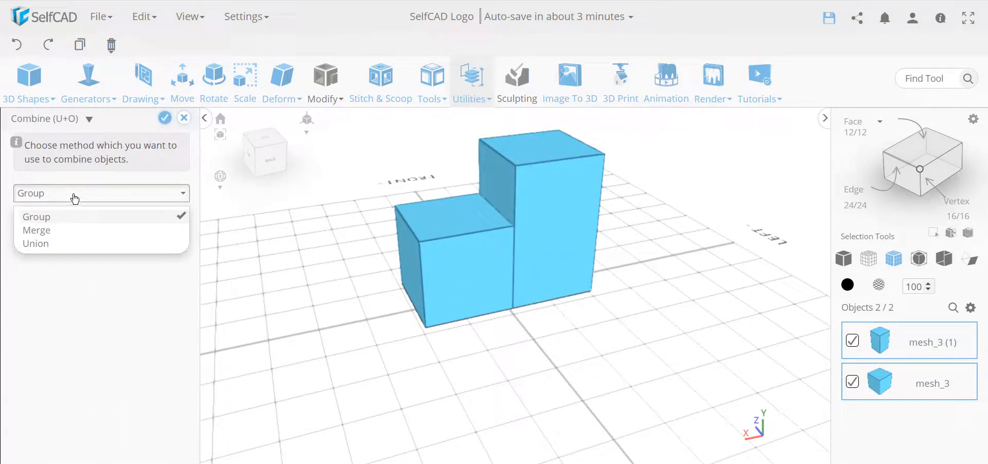
left_click(70, 244)
left_click(166, 118)
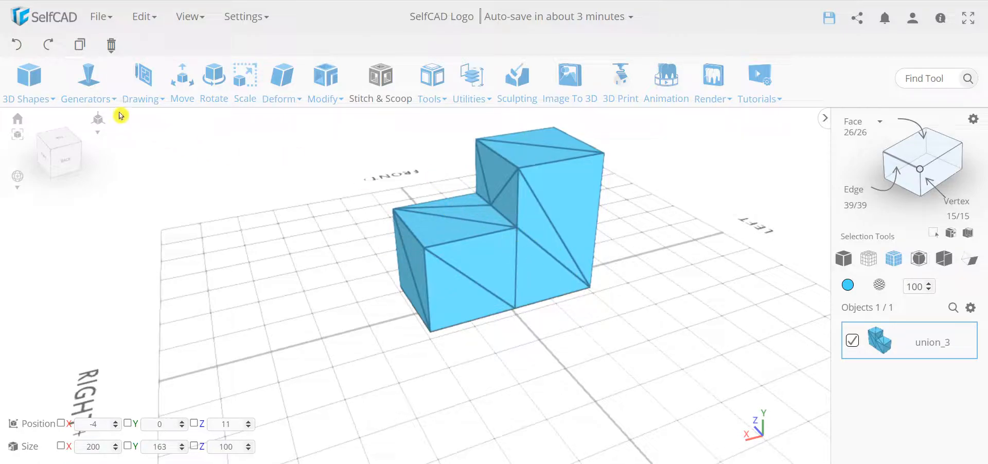
left_click(17, 44)
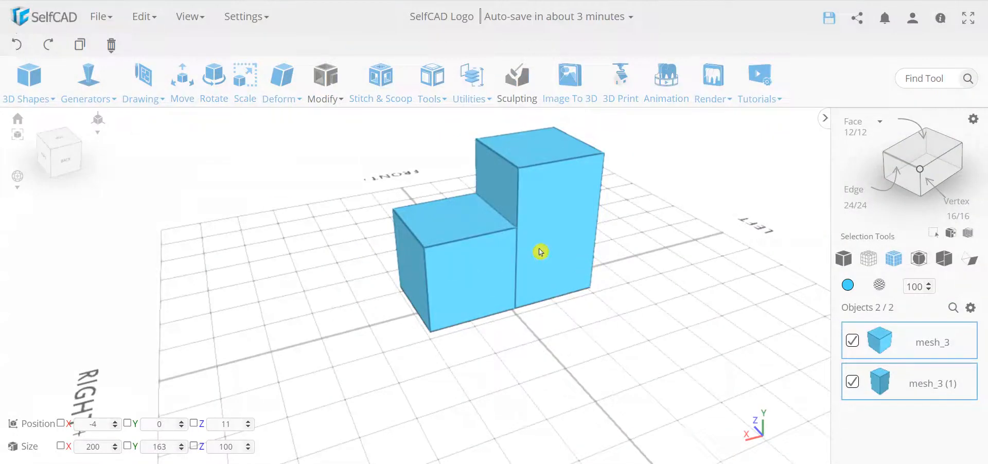
- Preview a Stitch & Scoop union of the two blocks and cancel it
left_click(389, 83)
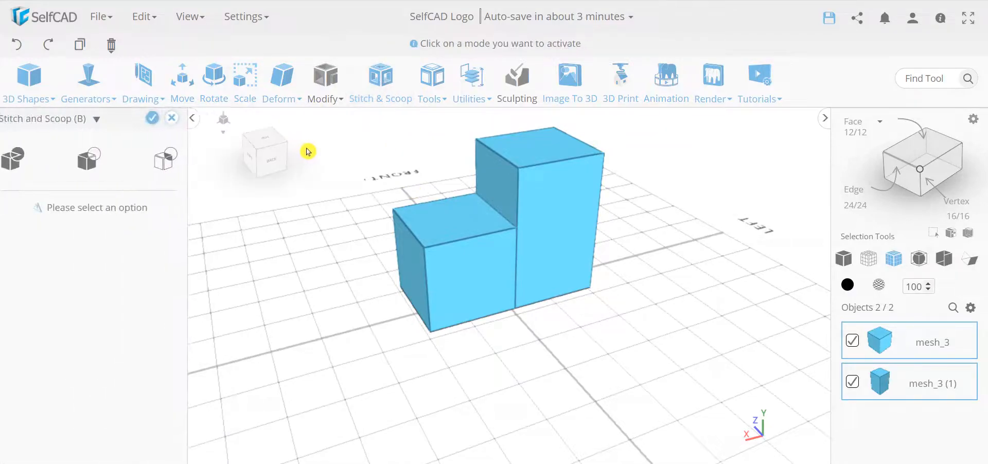
left_click(22, 163)
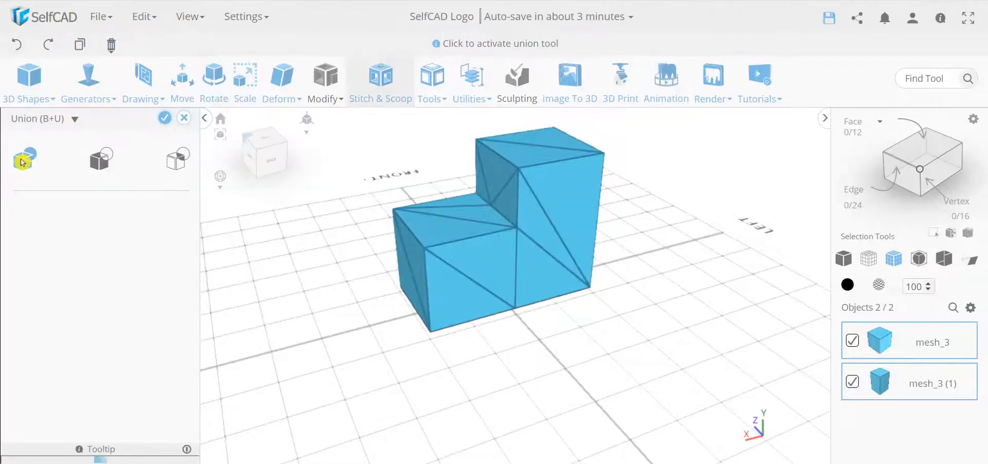
left_click(185, 119)
left_click(491, 275)
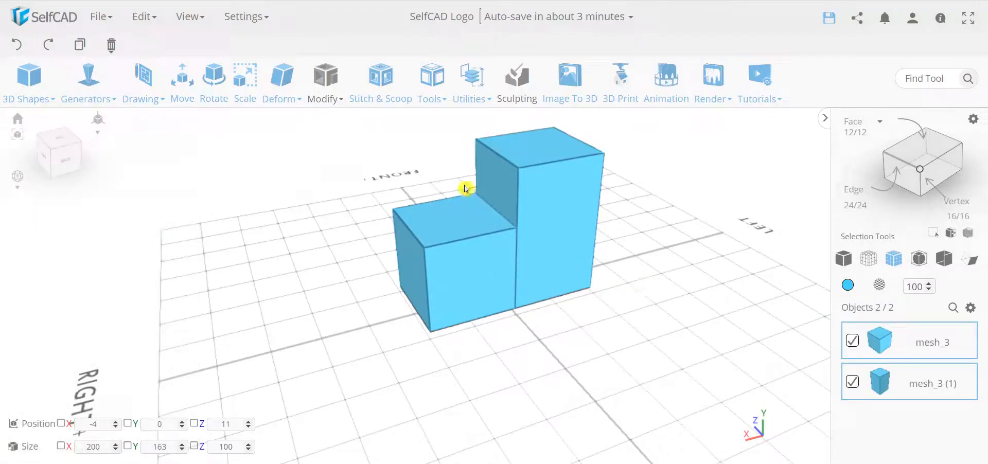
- Try combining the two selected blocks with the Merge method and Remove Inner Faces enabled
left_click(469, 101)
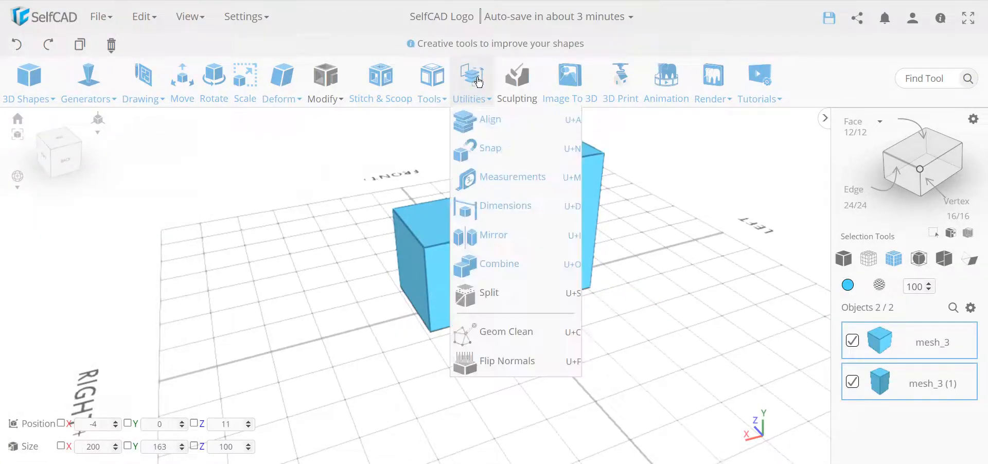
left_click(503, 265)
left_click(103, 196)
left_click(81, 242)
left_click(77, 198)
left_click(67, 227)
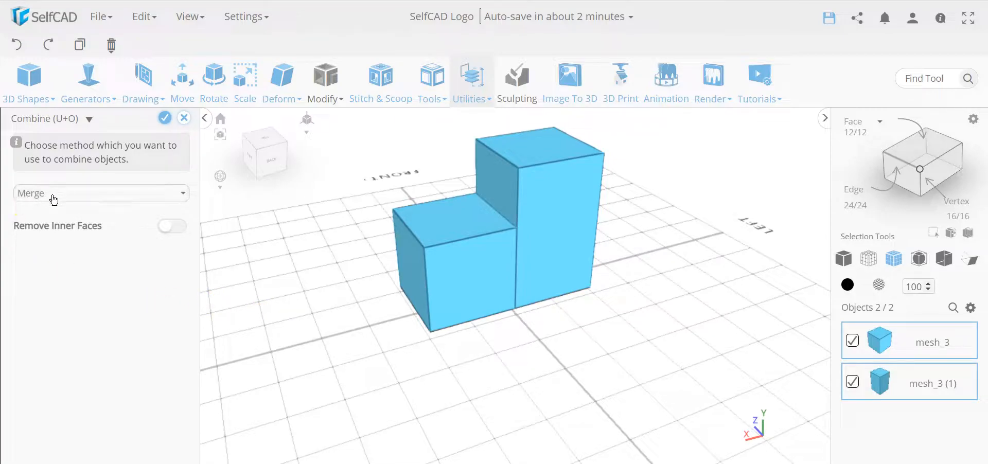
right_click_drag(584, 355, 551, 293)
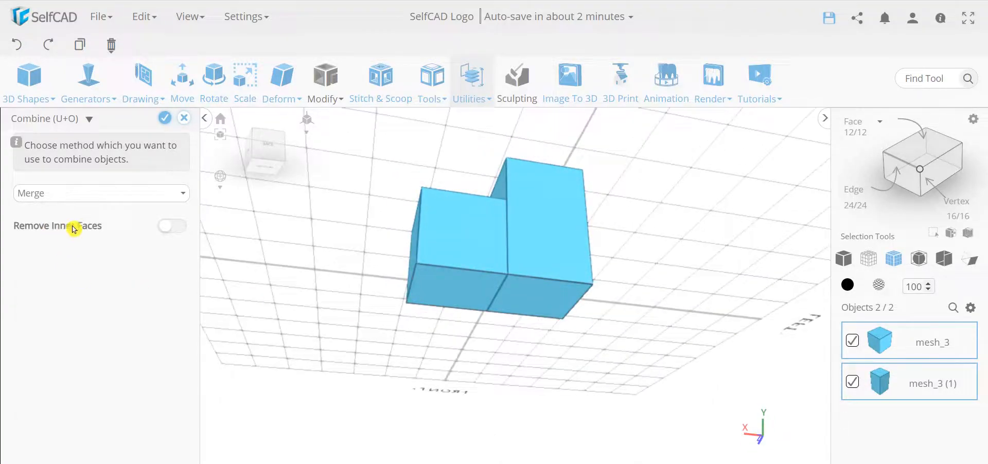
right_click_drag(365, 324, 509, 227)
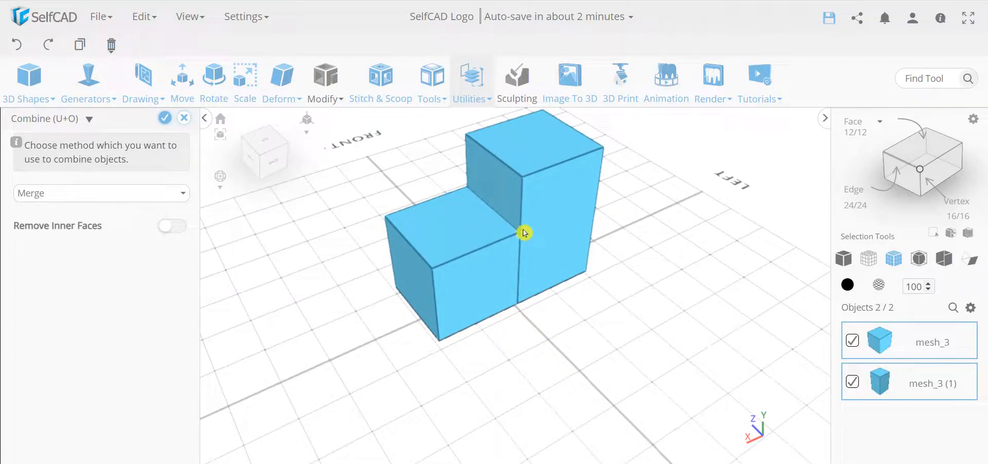
right_click_drag(540, 225, 509, 216)
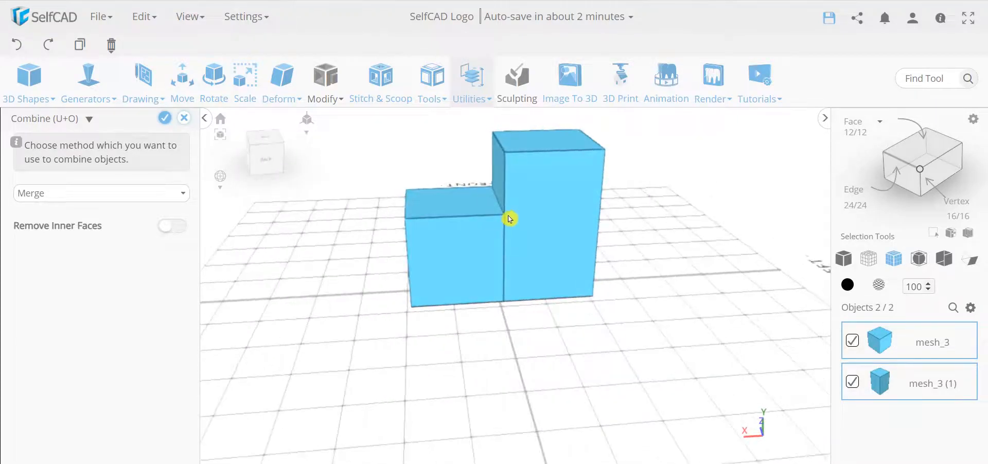
right_click_drag(479, 187, 592, 206)
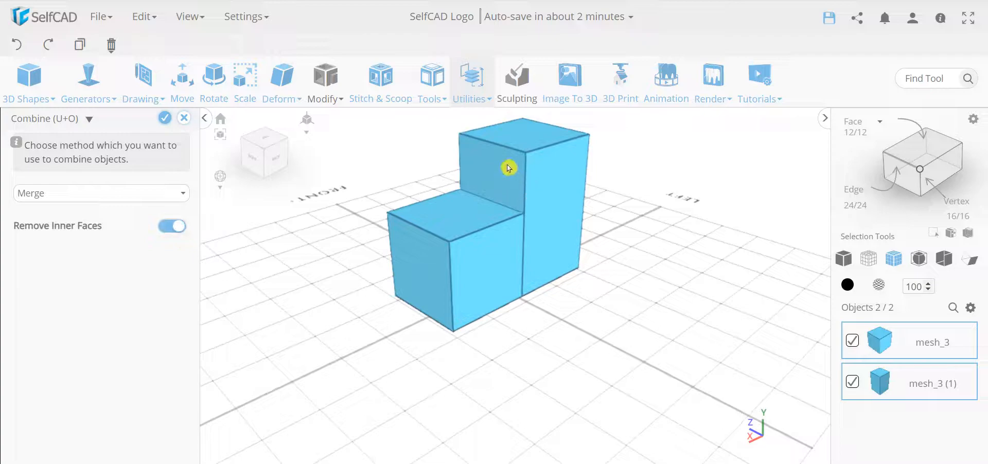
left_click(165, 119)
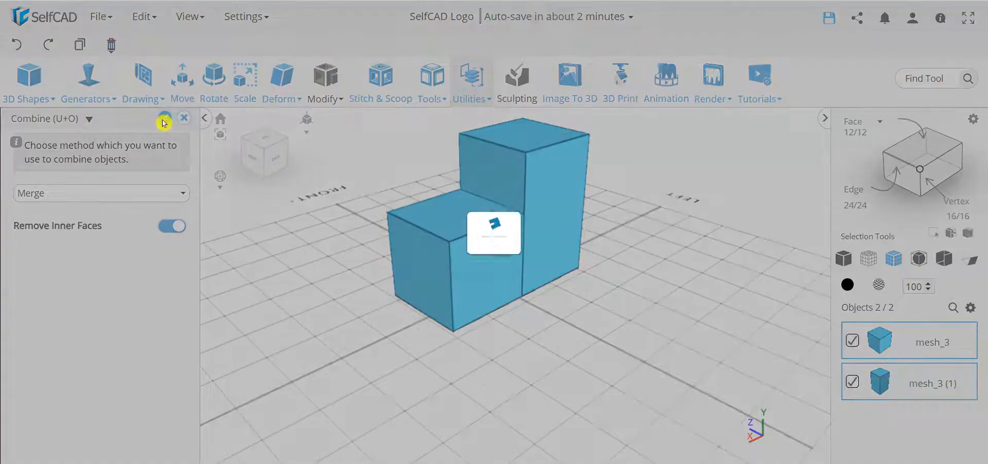
- Inspect the merged mesh around the joint between the blocks and undo the merge
right_click_drag(242, 252, 623, 305)
right_click_drag(518, 162, 548, 253)
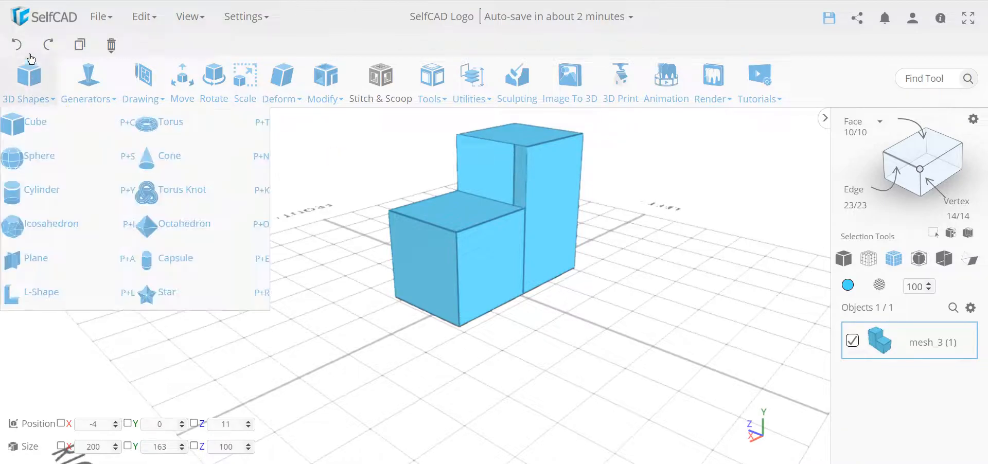
left_click(16, 47)
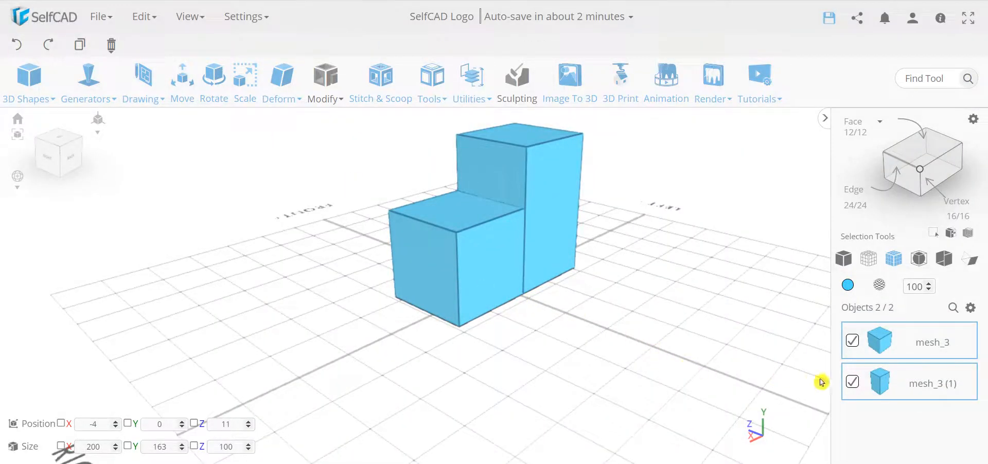
- Combine the two selected blocks with the Merge method, leaving Remove Inner Faces off
mouse_move(436, 92)
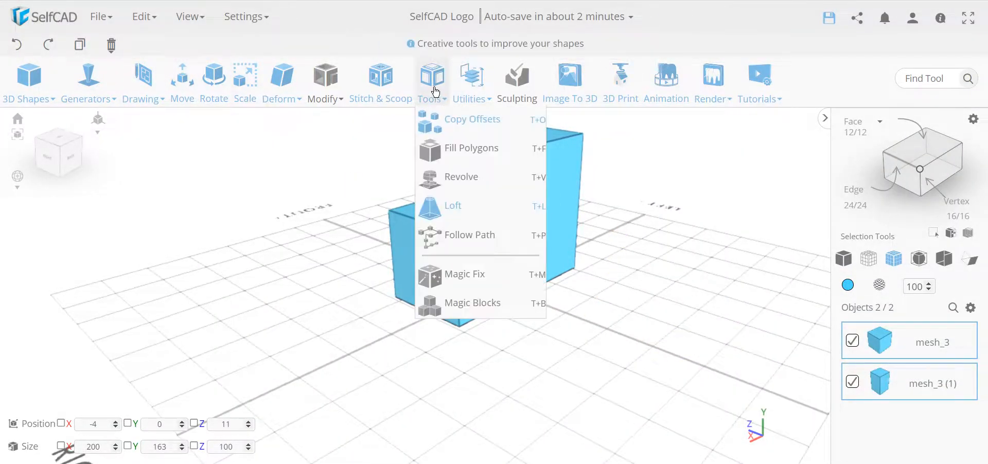
mouse_move(469, 83)
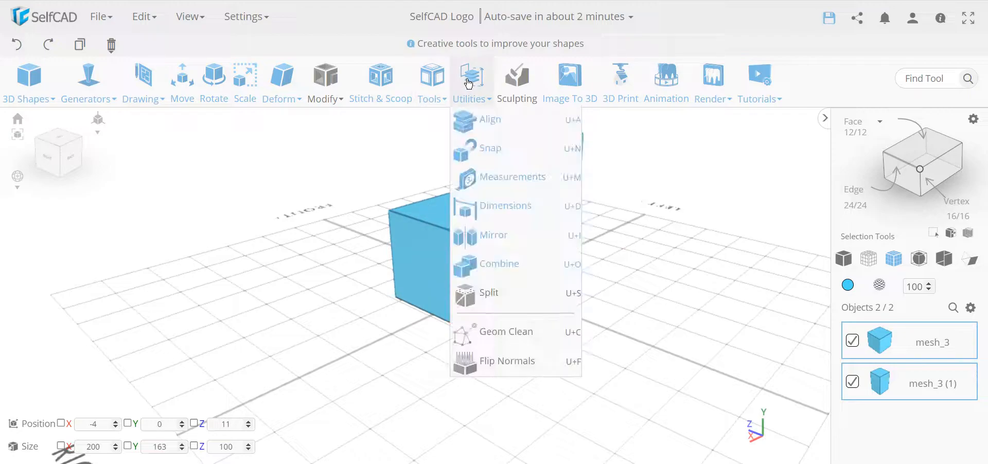
left_click(512, 264)
left_click(65, 190)
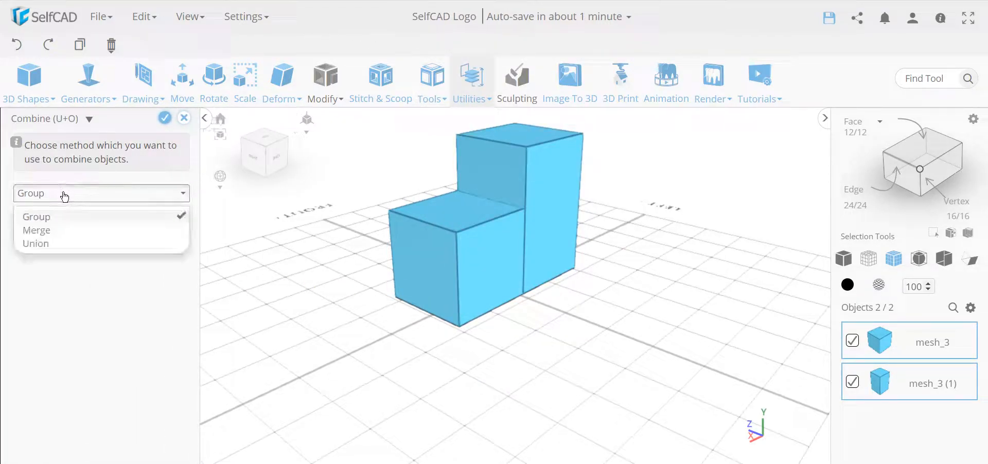
left_click(57, 230)
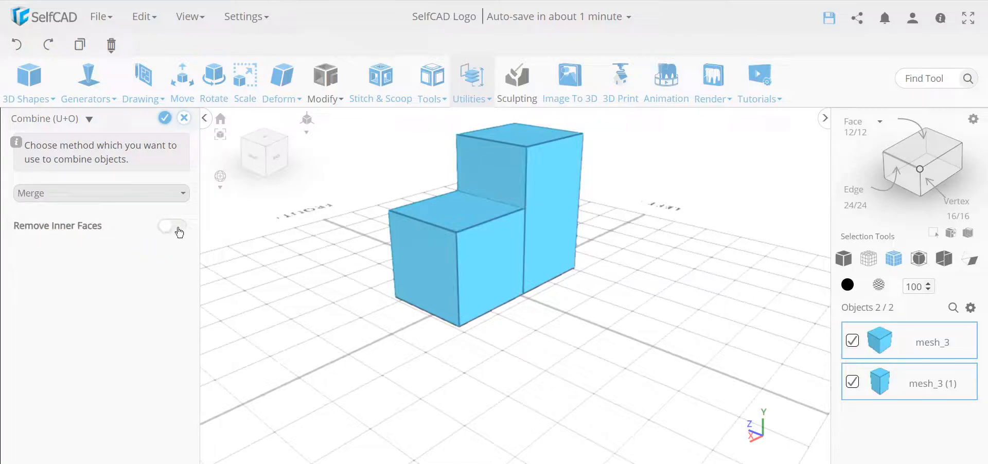
left_click(165, 120)
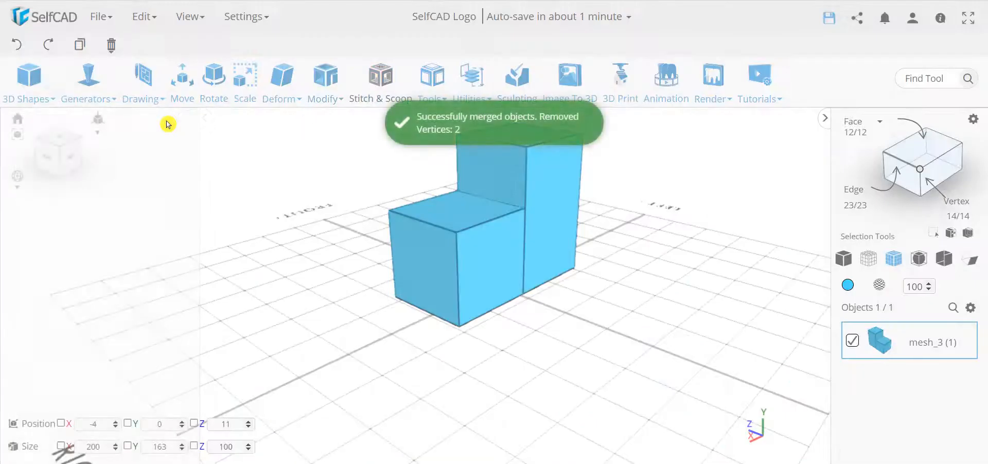
- Run Geom Clean on the merged block with only Cut intersecting edges enabled
left_click_drag(620, 339, 587, 304)
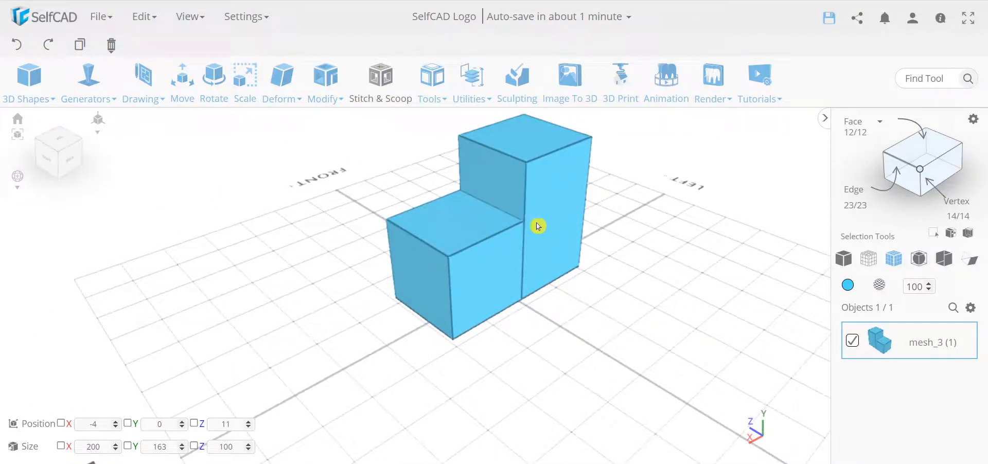
left_click_drag(607, 306, 533, 221)
left_click(474, 86)
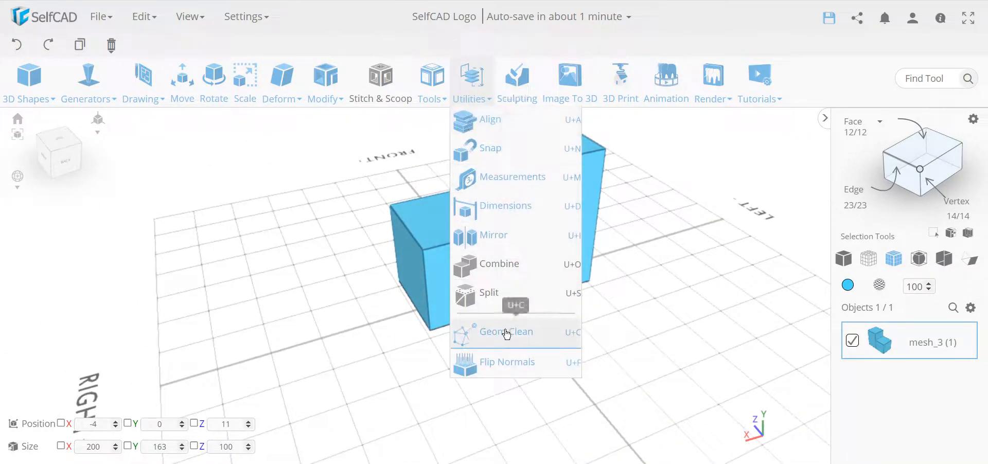
left_click(507, 333)
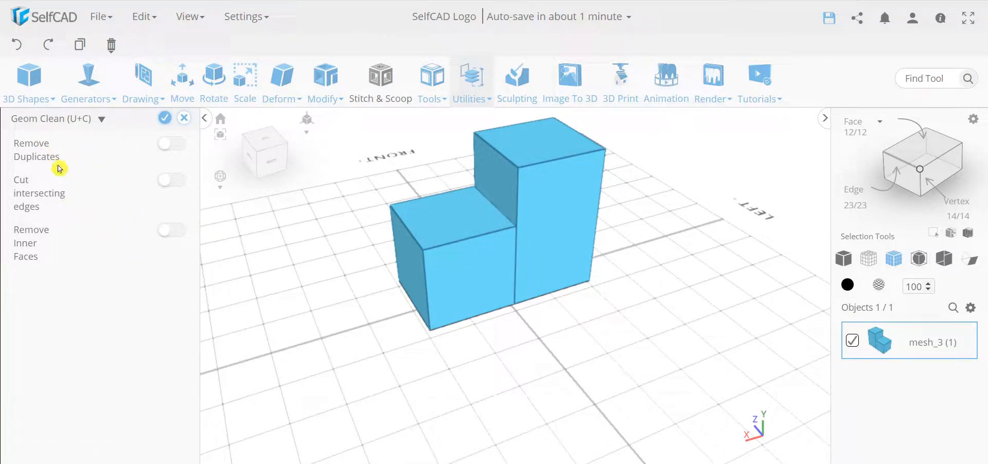
left_click(178, 144)
left_click(172, 180)
left_click(173, 230)
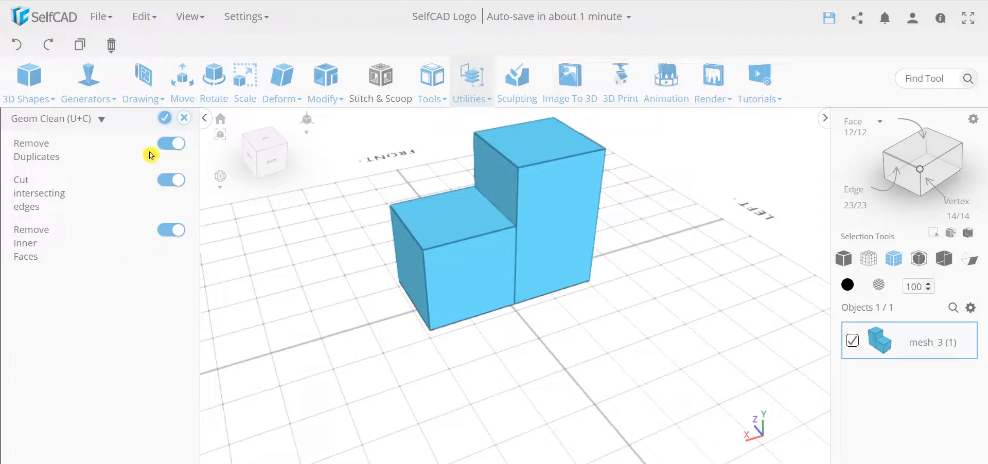
left_click(165, 146)
left_click(165, 235)
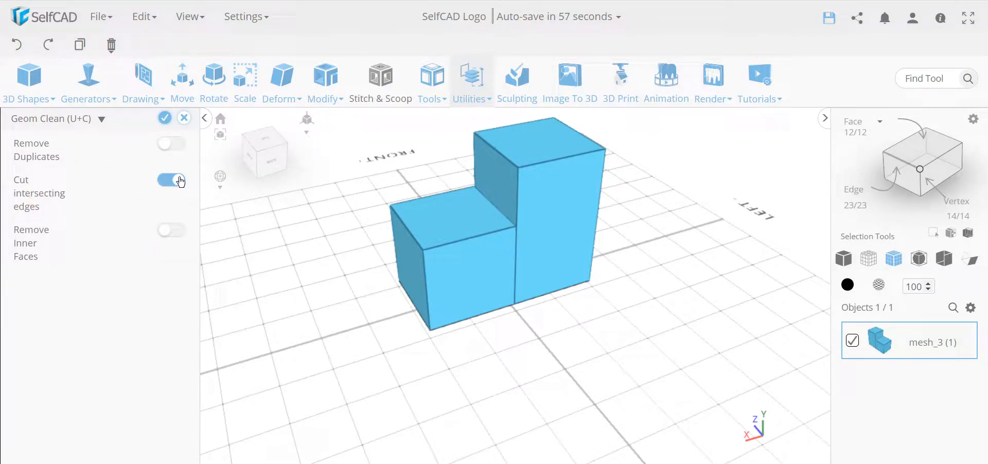
left_click(166, 120)
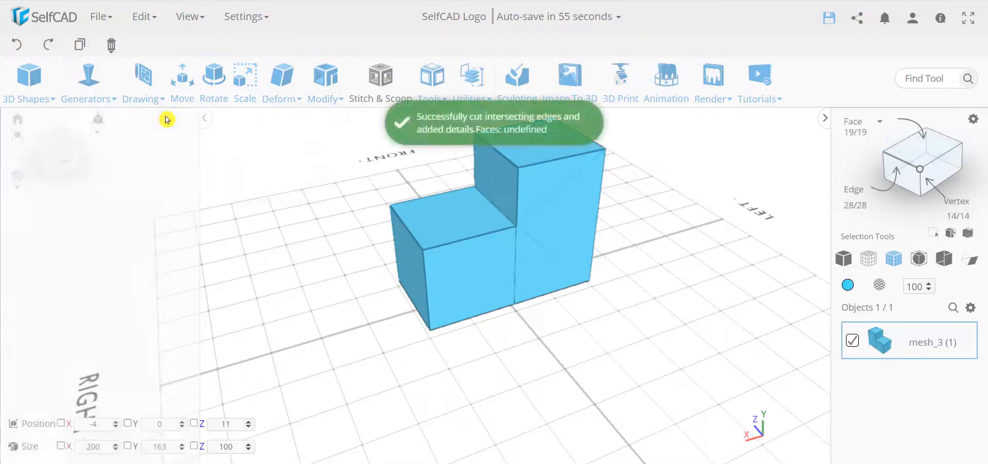
- Run Geom Clean on the merged block with Remove Duplicates and Remove Inner Faces enabled
right_click_drag(619, 413, 574, 369)
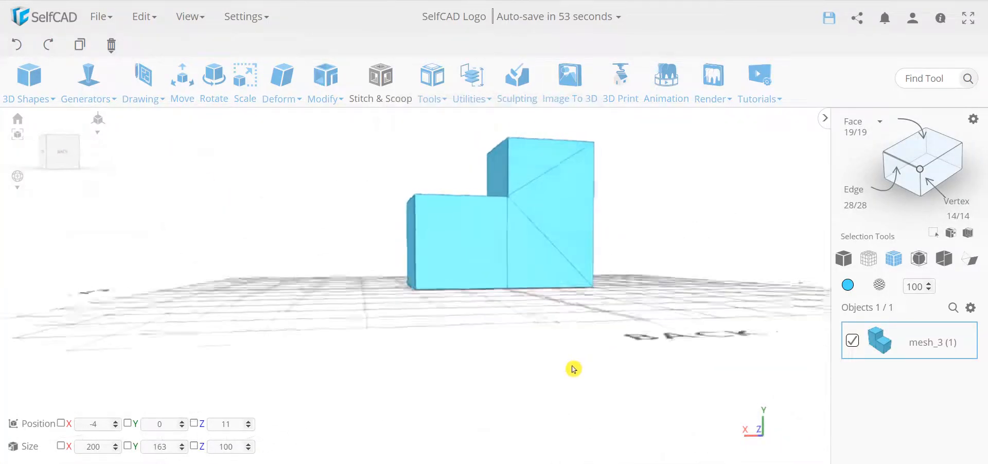
right_click_drag(566, 268, 396, 294)
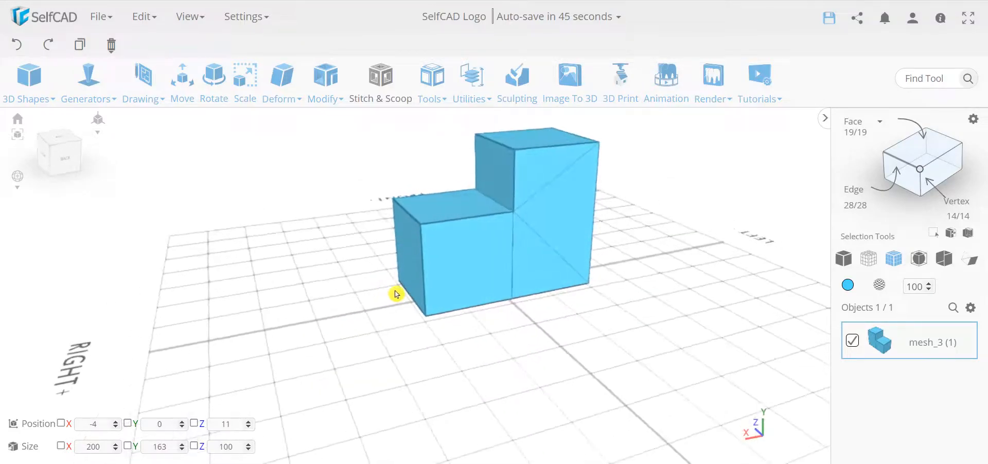
left_click(440, 81)
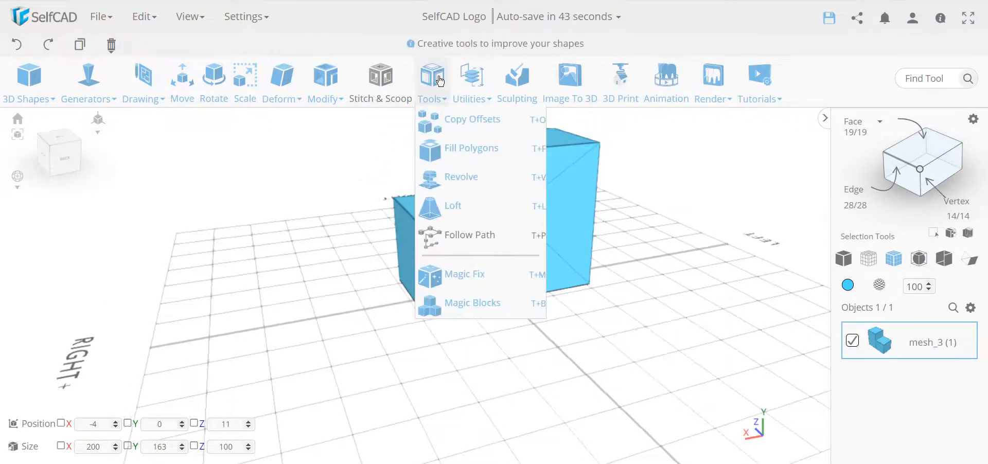
left_click(471, 80)
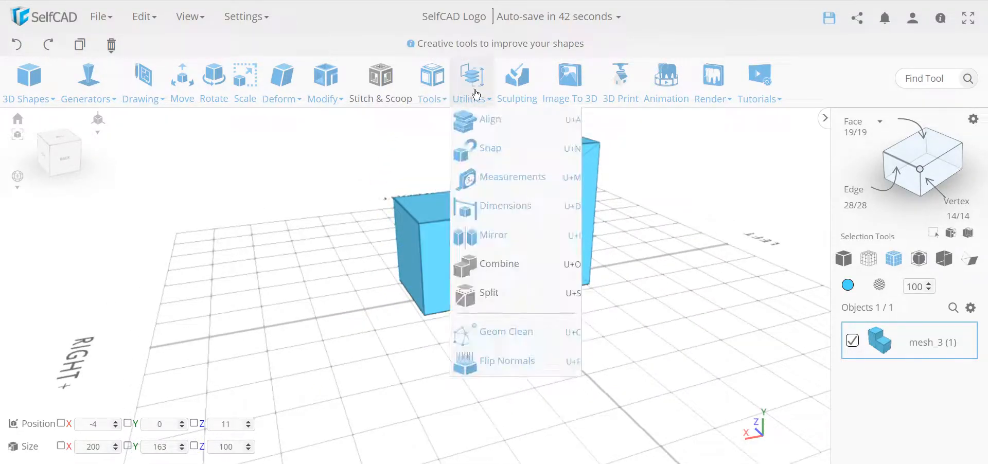
left_click(531, 337)
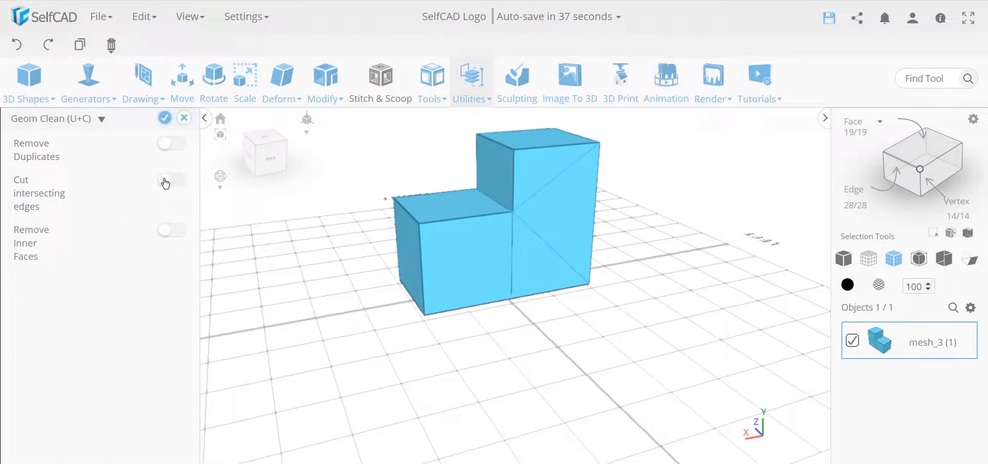
left_click(179, 145)
left_click(174, 232)
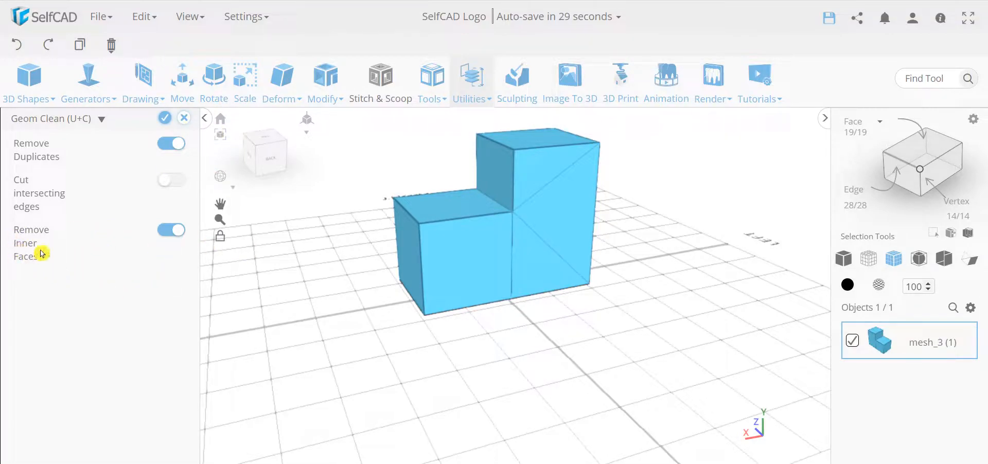
left_click(165, 120)
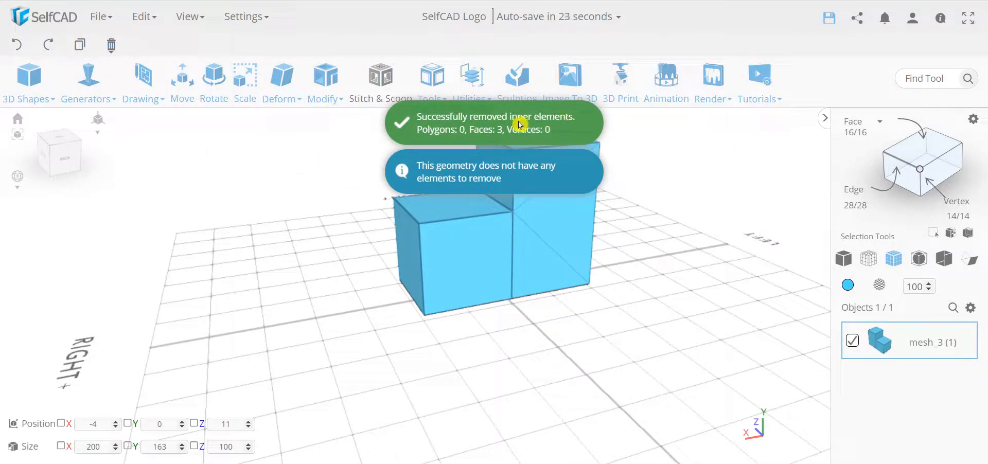
- Select the inner corner edge where the lower block's top face meets the taller block's side
left_click_drag(509, 133, 441, 225)
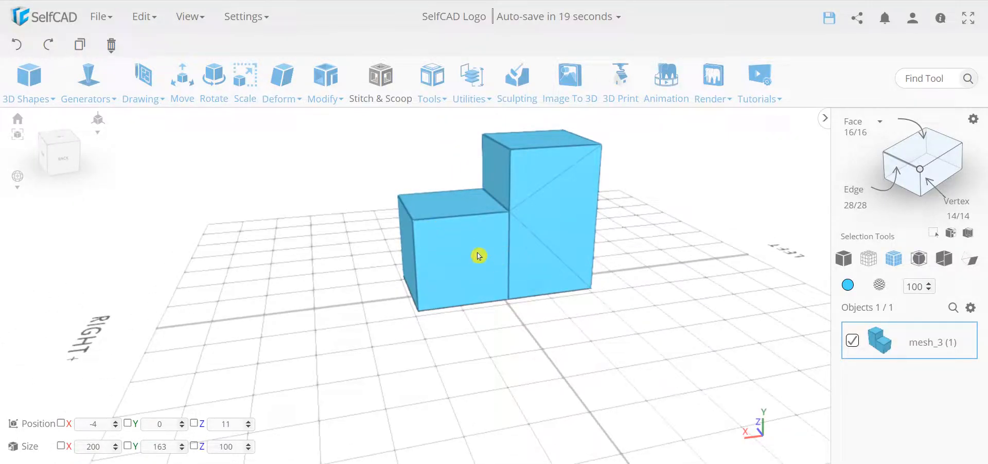
left_click_drag(479, 256, 536, 254)
left_click_drag(507, 223, 479, 256)
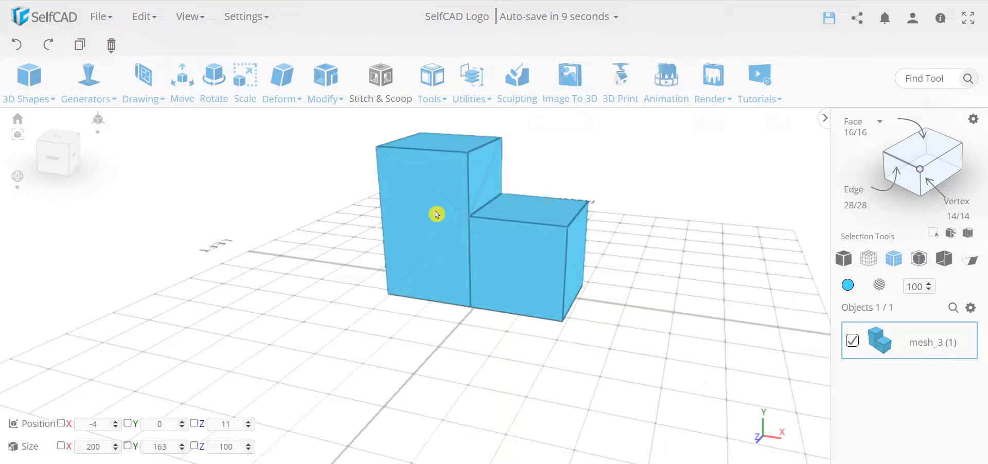
left_click_drag(618, 272, 543, 274)
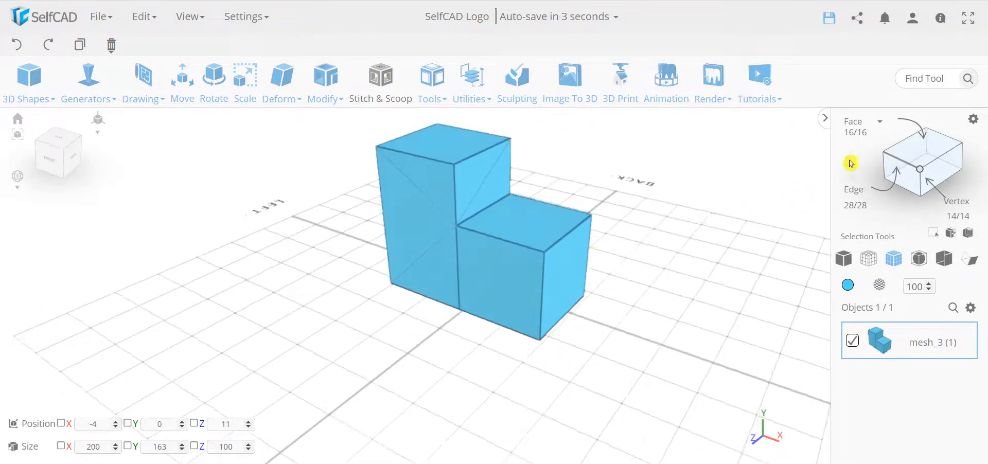
left_click(500, 201)
left_click_drag(316, 321, 294, 328)
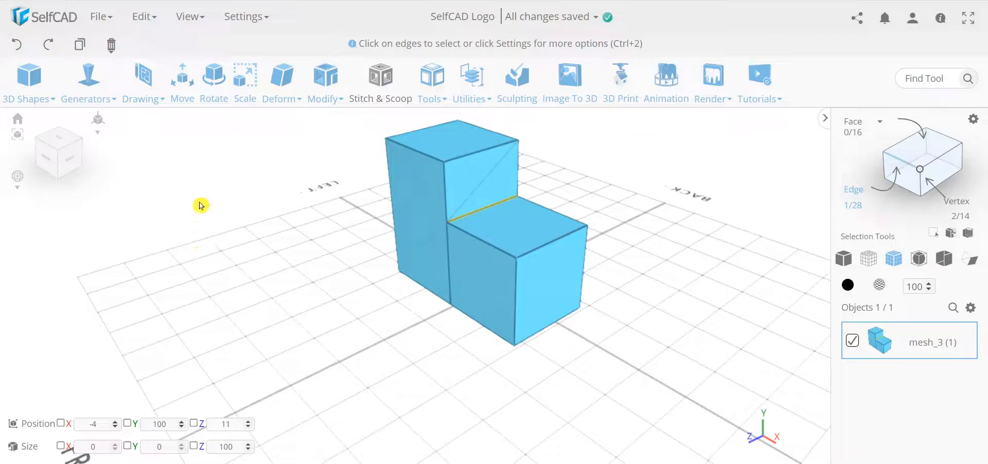
- Move the selected inner edge outward to 54 on its local Y axis with Local Transformation enabled
left_click(182, 80)
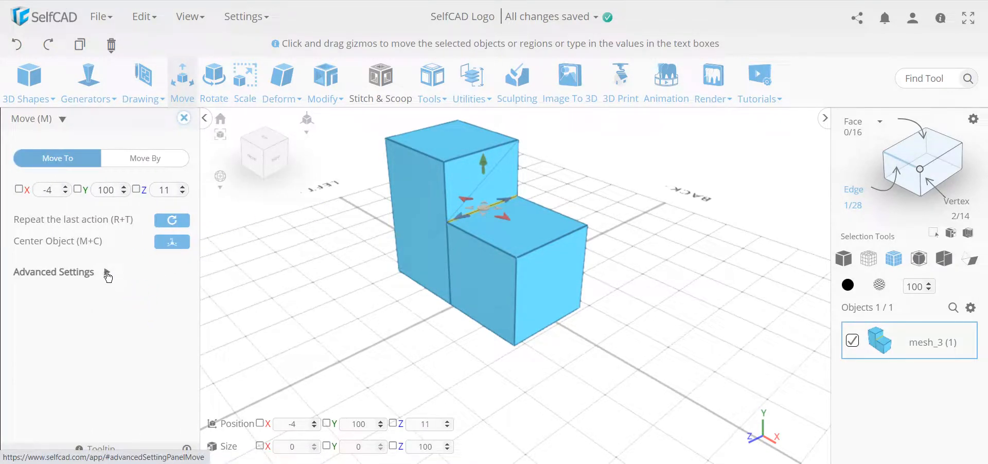
left_click(107, 271)
left_click(176, 297)
left_click_drag(283, 316, 408, 297)
left_click_drag(529, 180, 570, 154)
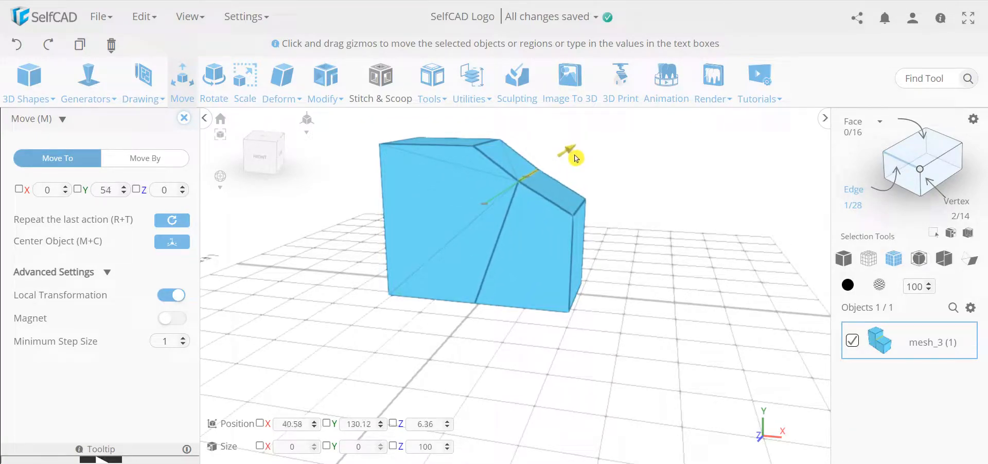
left_click(184, 118)
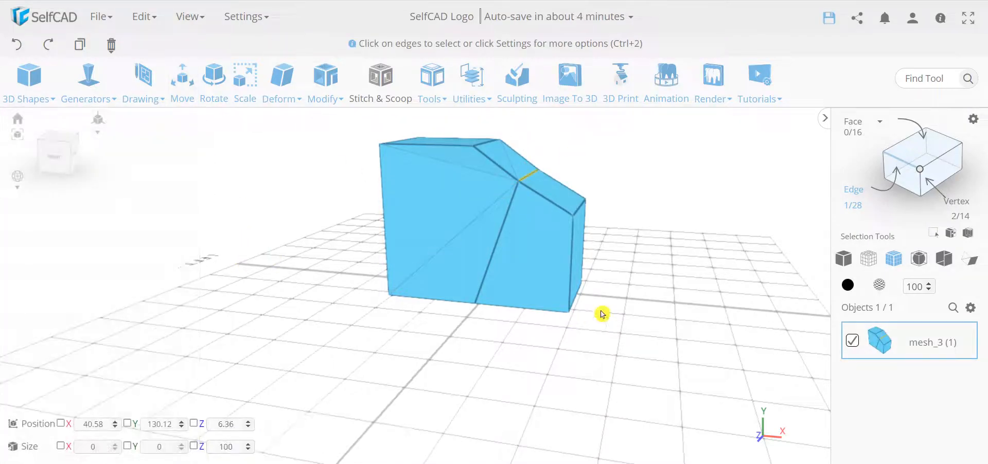
- Undo the edge move, the mesh cleaning and the merge to return to two separate blocks
left_click(452, 76)
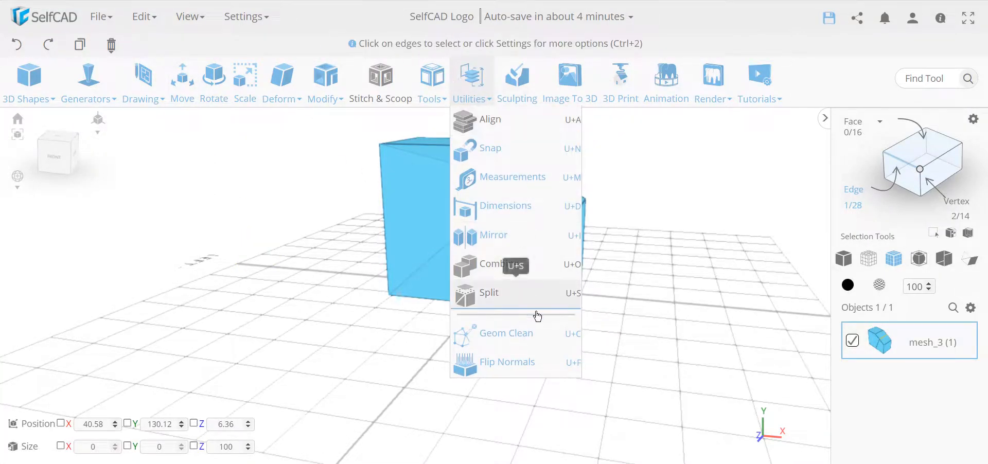
left_click(705, 389)
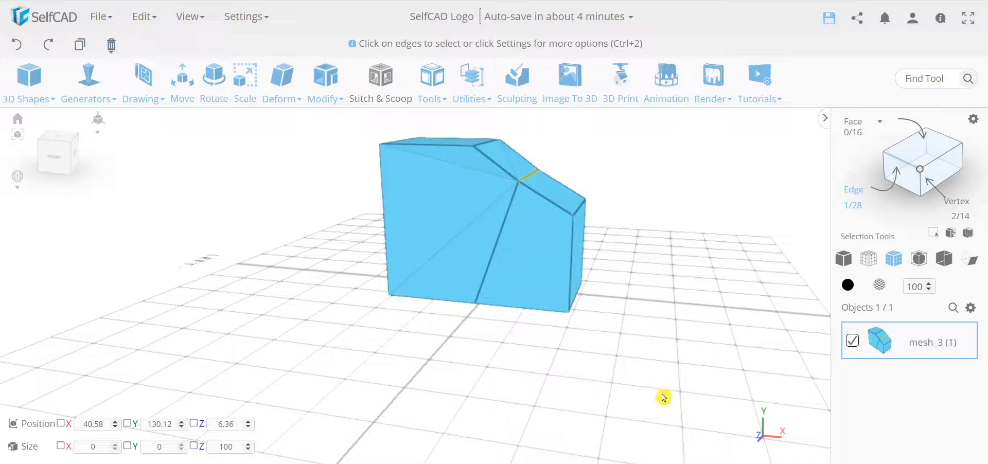
left_click(18, 45)
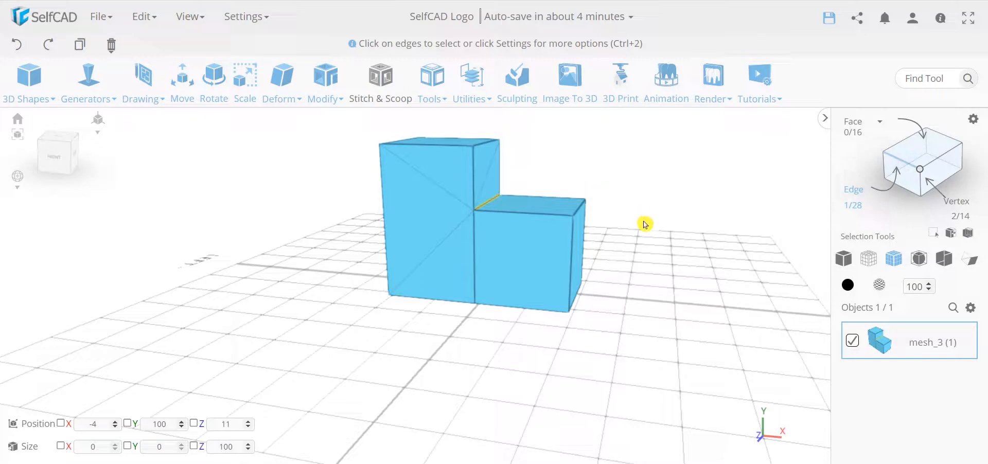
left_click(17, 45)
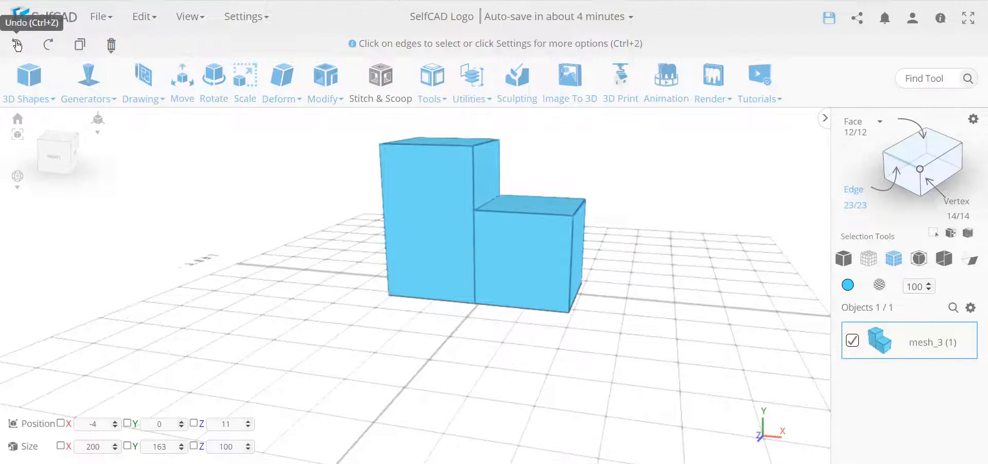
left_click(17, 45)
- Combine the two blocks with the Merge method, leaving Remove Inner Faces off
left_click_drag(594, 330, 582, 356)
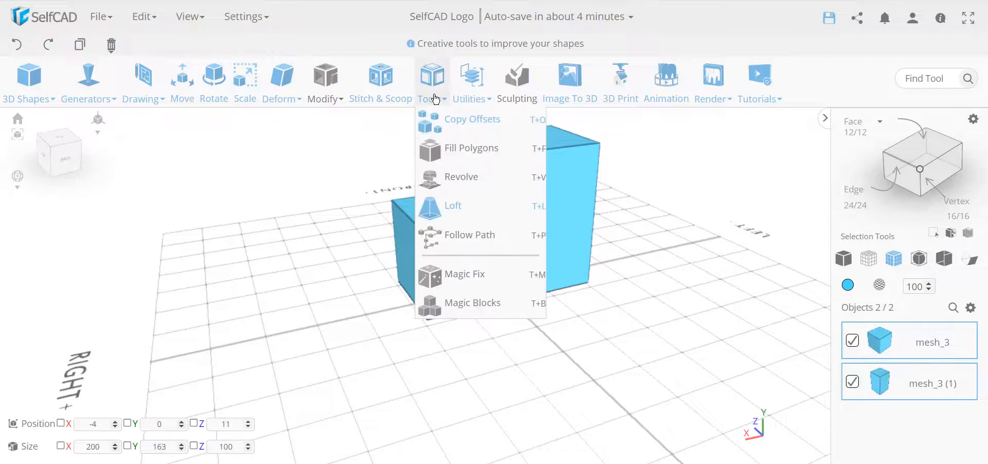
mouse_move(471, 95)
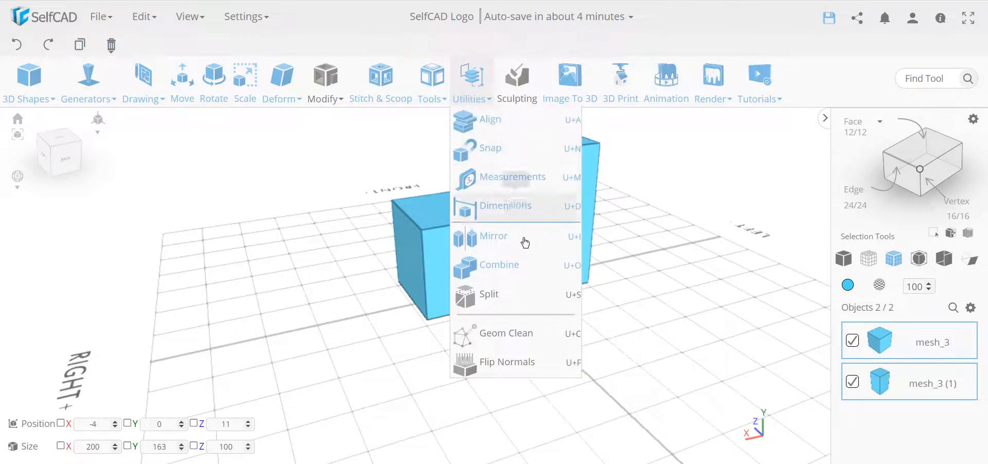
left_click(530, 261)
left_click(103, 193)
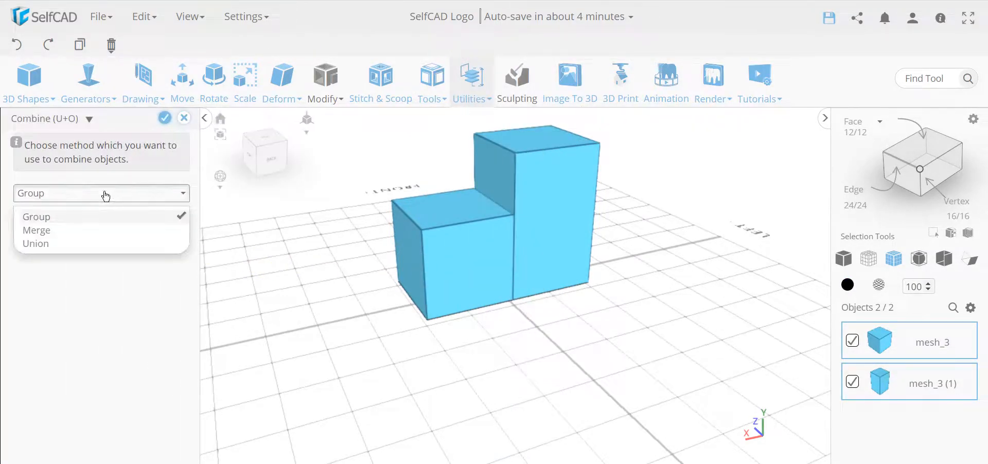
left_click(92, 231)
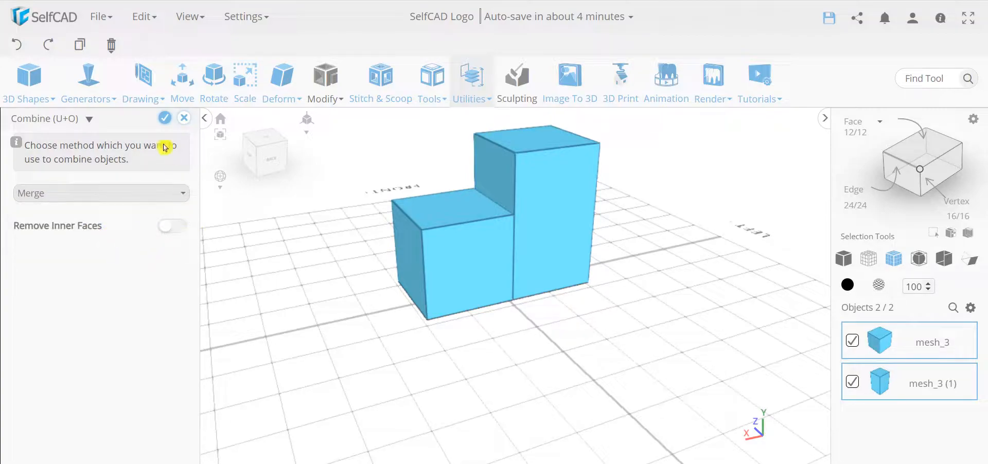
left_click(164, 120)
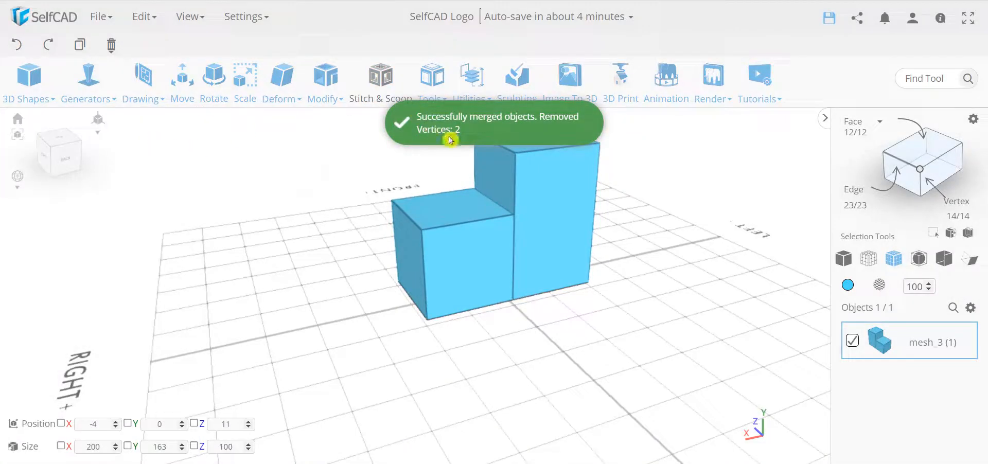
- Check the front faces of both merged blocks by selecting them in face mode, and clear the face selection
right_click_drag(352, 287, 515, 291)
left_click(927, 150)
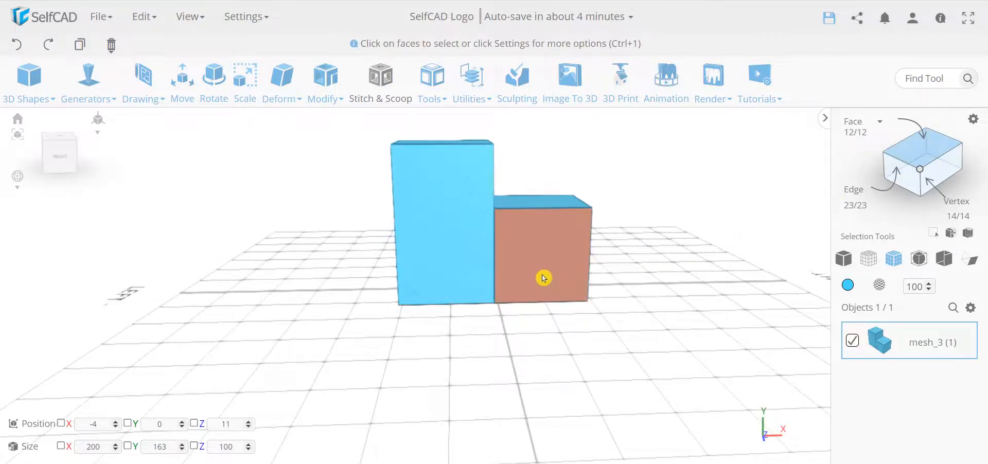
left_click(541, 274)
left_click(474, 265)
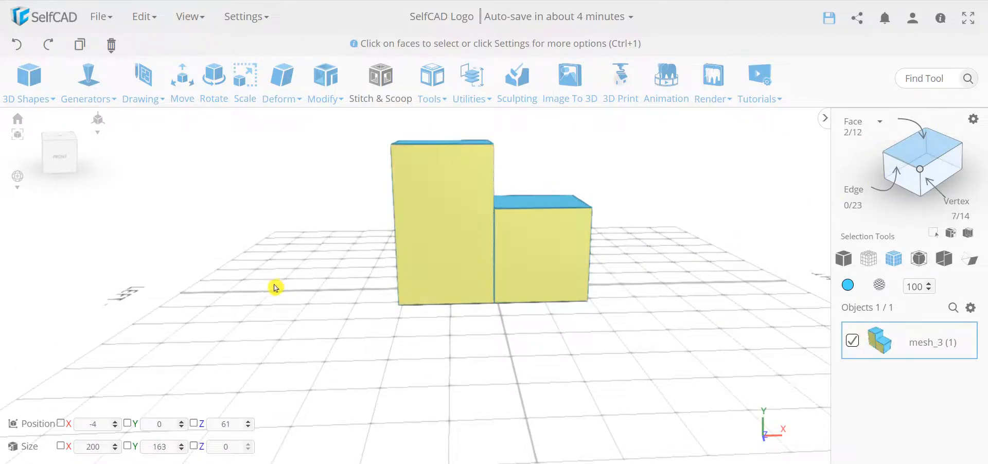
left_click(285, 283)
left_click_drag(284, 282, 235, 290)
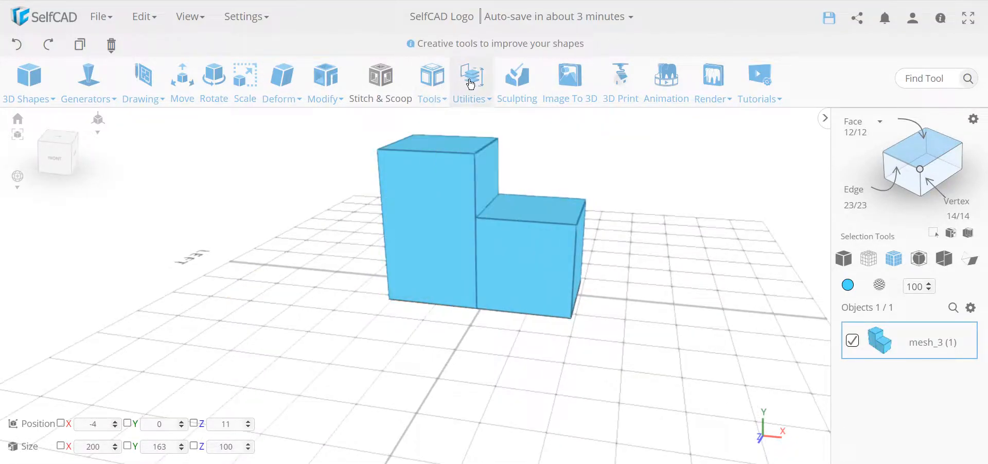
- Select the front faces of the tall and low blocks and flip their normals
mouse_move(472, 82)
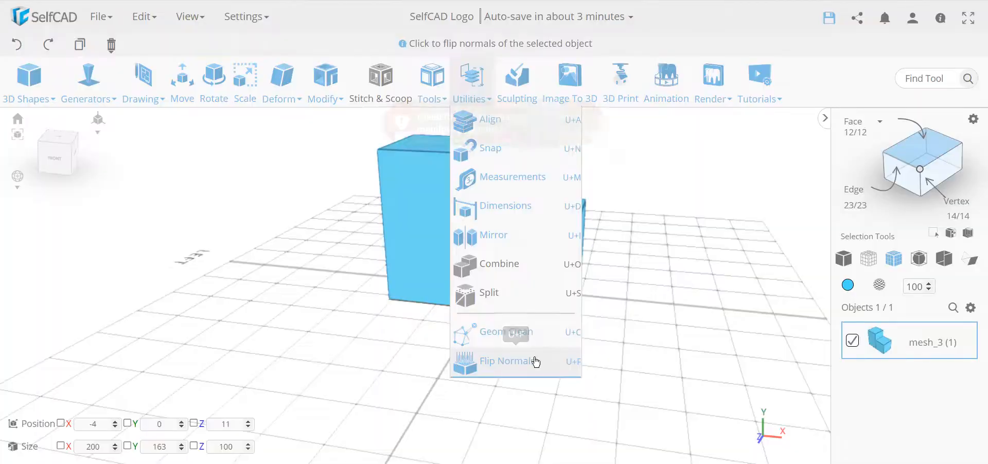
left_click(532, 359)
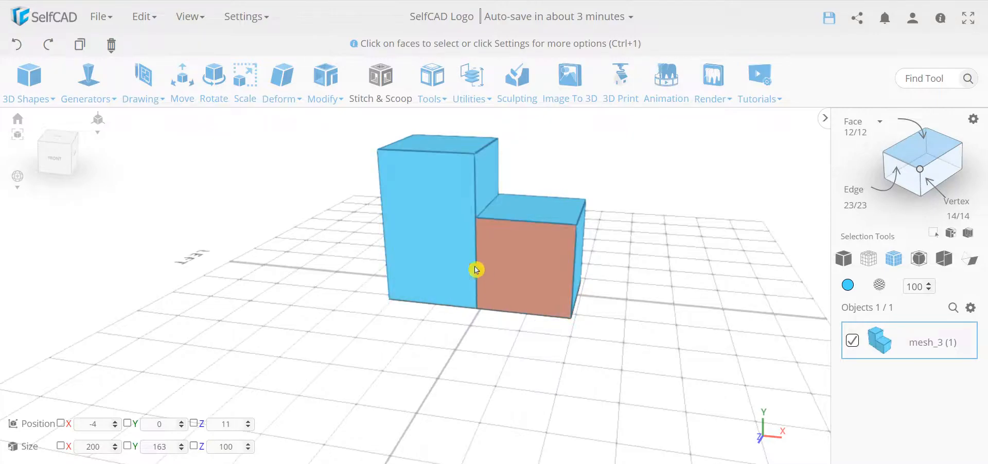
right_click_drag(598, 413, 588, 404)
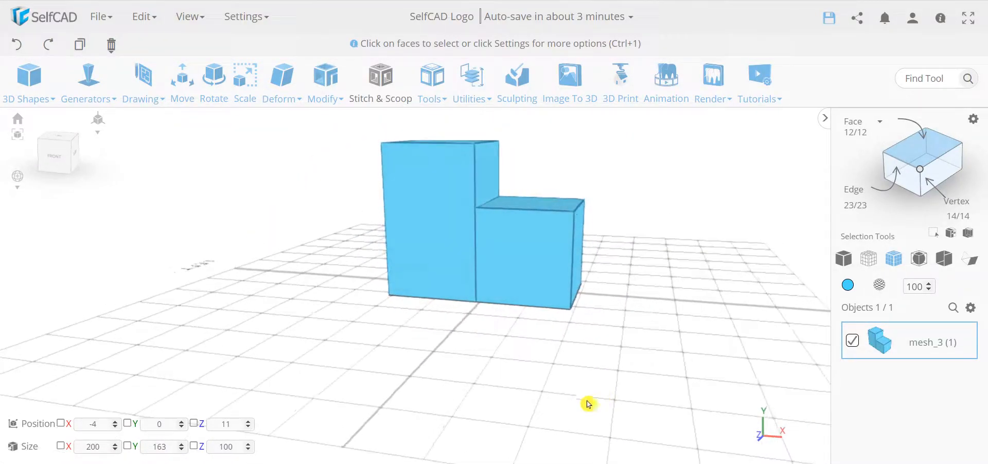
left_click(437, 244)
left_click(494, 260)
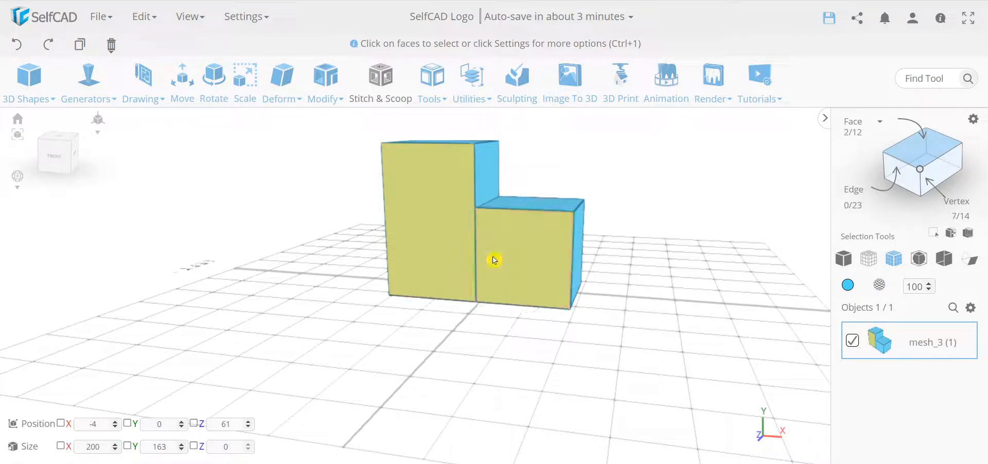
right_click_drag(604, 384, 564, 402)
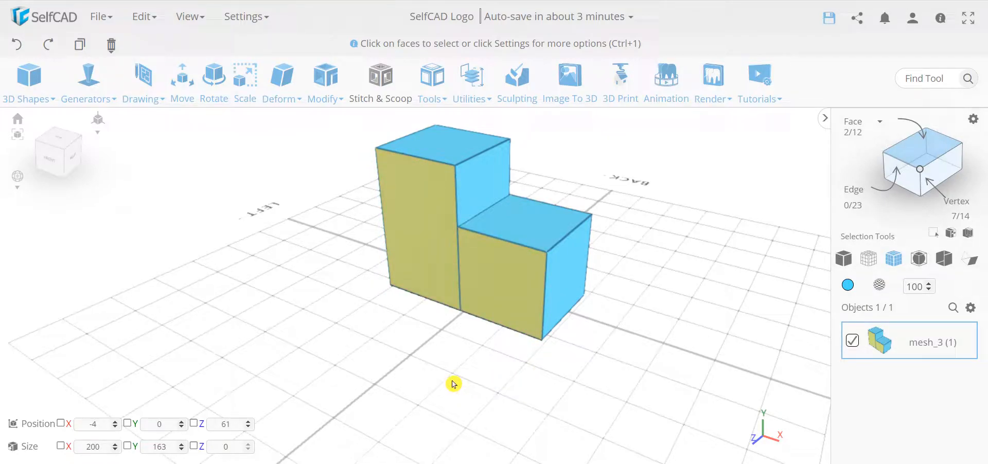
left_click(437, 84)
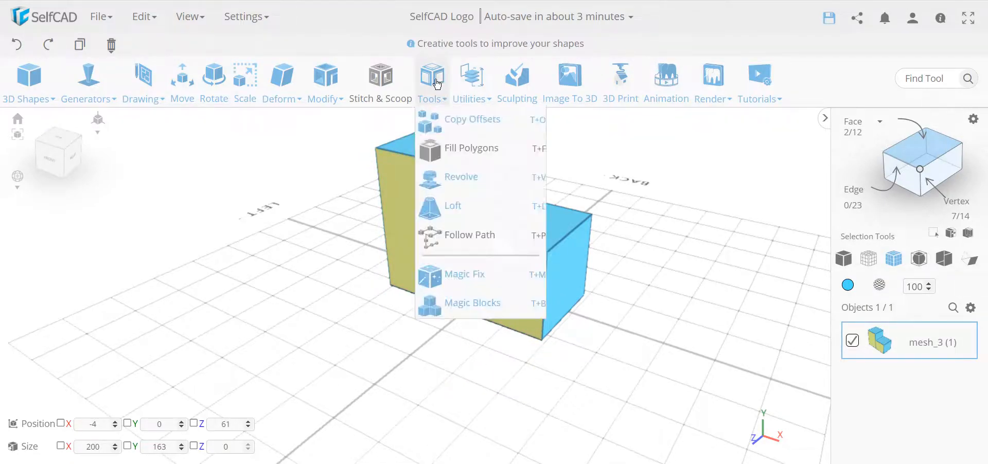
left_click(472, 80)
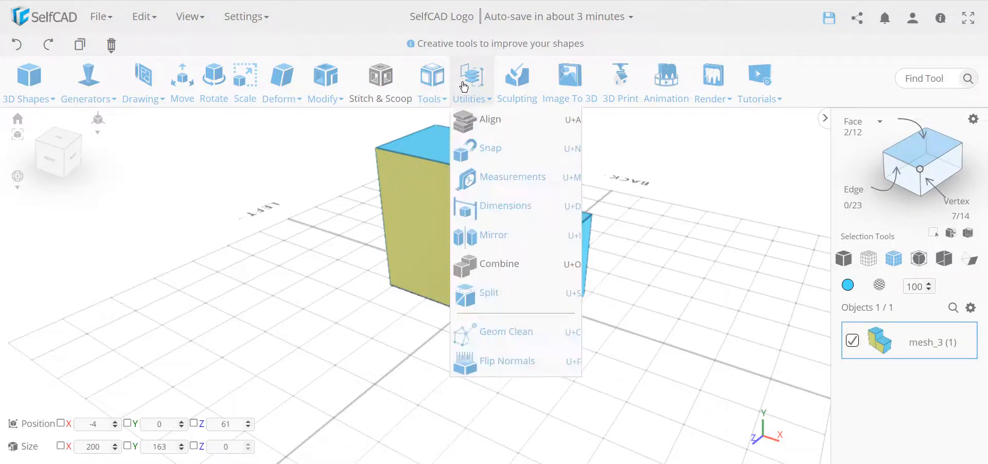
left_click(507, 360)
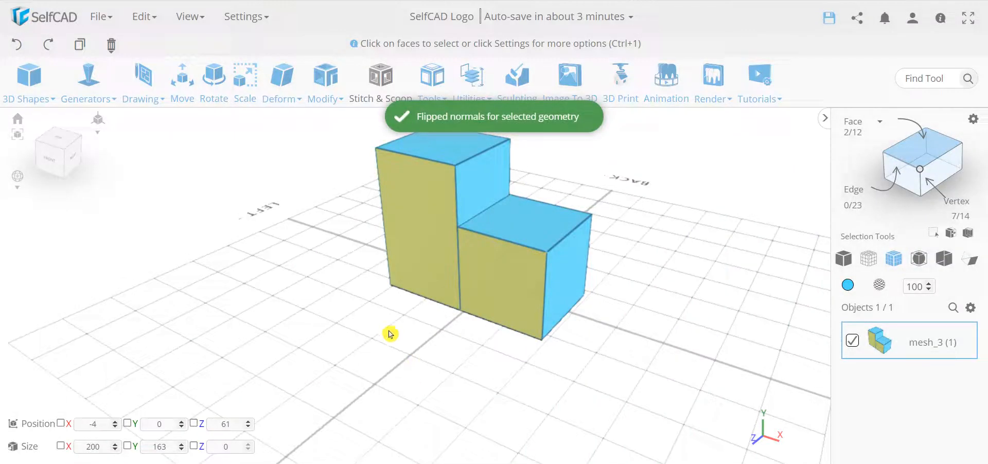
- Reselect the whole merged block and display its back faces in a contrasting colour
key("ctrl+a")
mouse_move(355, 351)
right_mouse_down()
mouse_move(637, 338)
mouse_move(457, 330)
mouse_move(347, 343)
mouse_move(355, 353)
right_mouse_up()
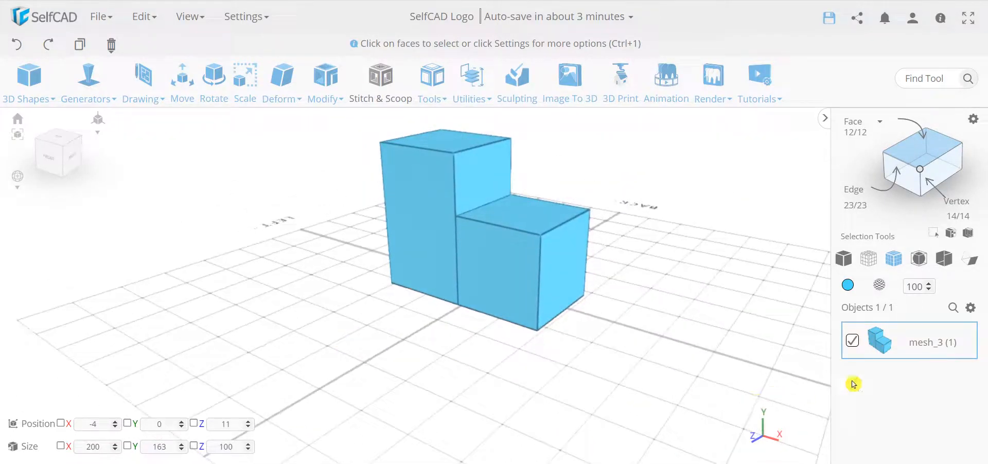
left_click(980, 267)
right_click_drag(512, 387, 530, 396)
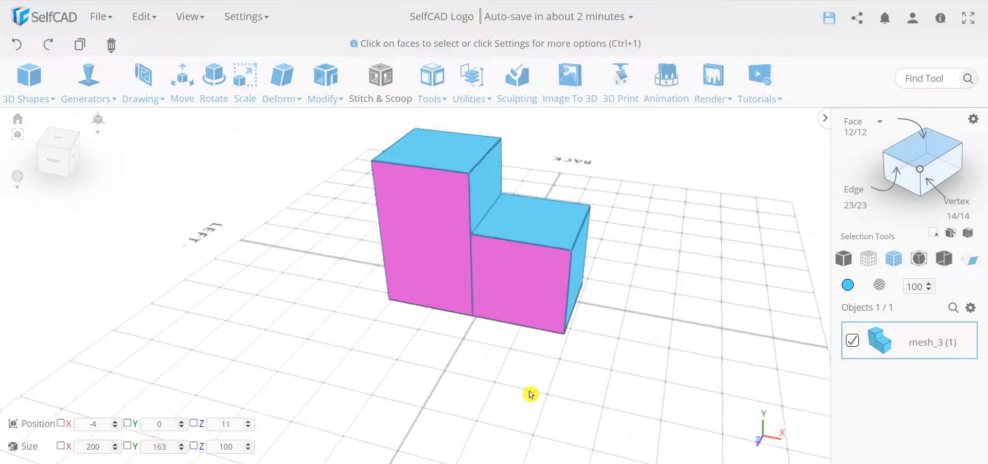
- Enable Back Face Culling to look inside the merged block through its flipped front faces
left_click(472, 80)
left_click(535, 367)
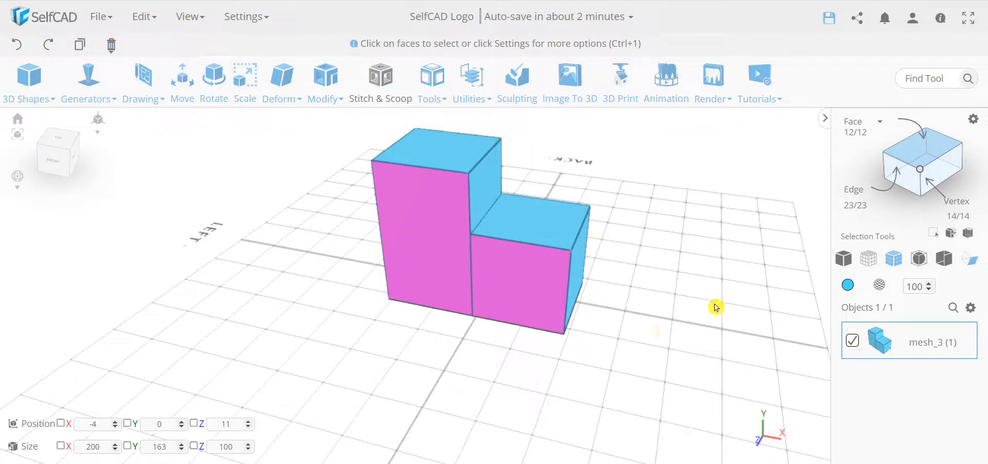
right_click_drag(694, 316, 684, 309)
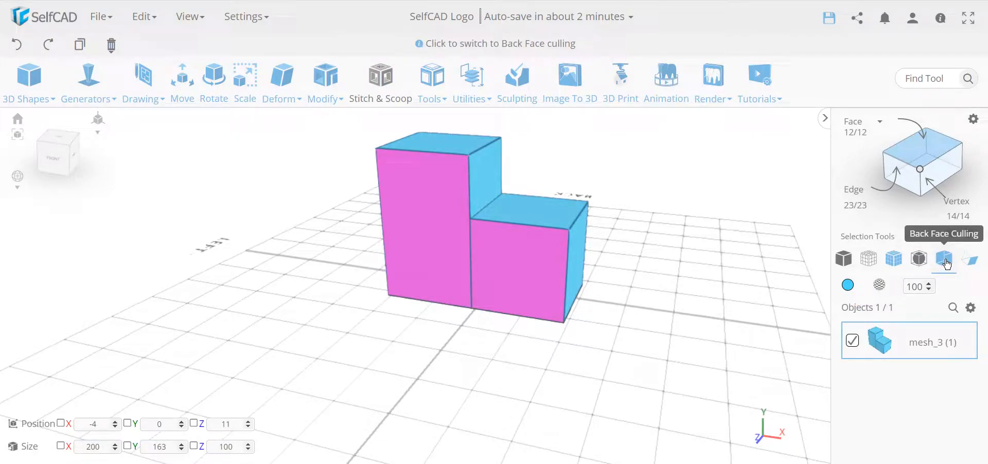
left_click(945, 259)
right_click_drag(391, 364, 363, 371)
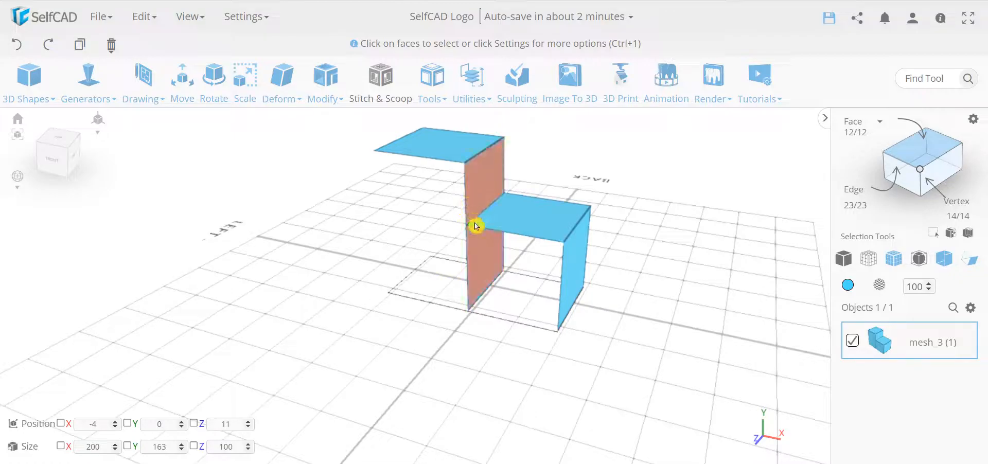
- Run Geom Clean on the merged block with Cut intersecting edges on and Remove Duplicates and Remove Inner Faces off
mouse_move(431, 94)
mouse_move(466, 95)
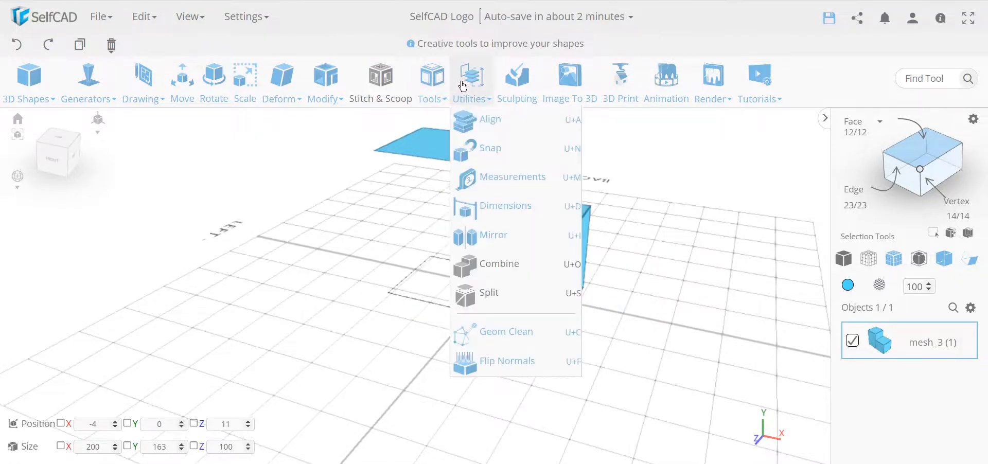
left_click(517, 340)
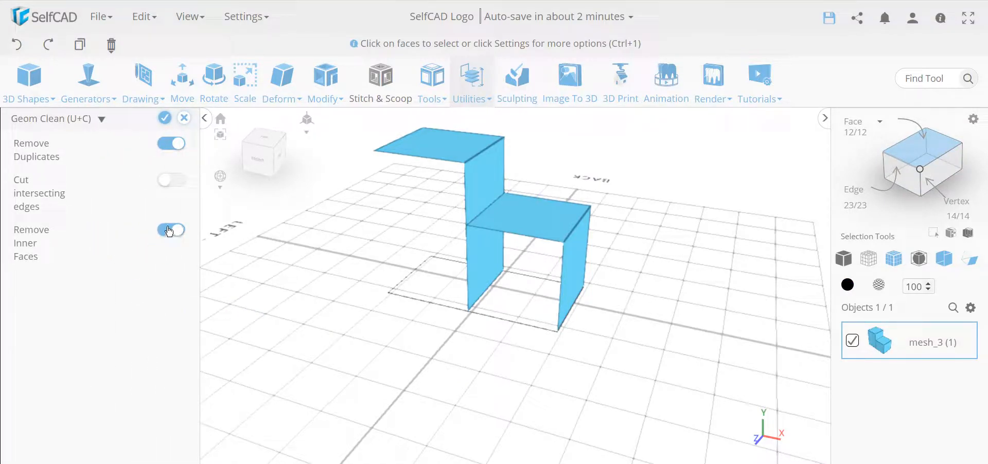
left_click(178, 185)
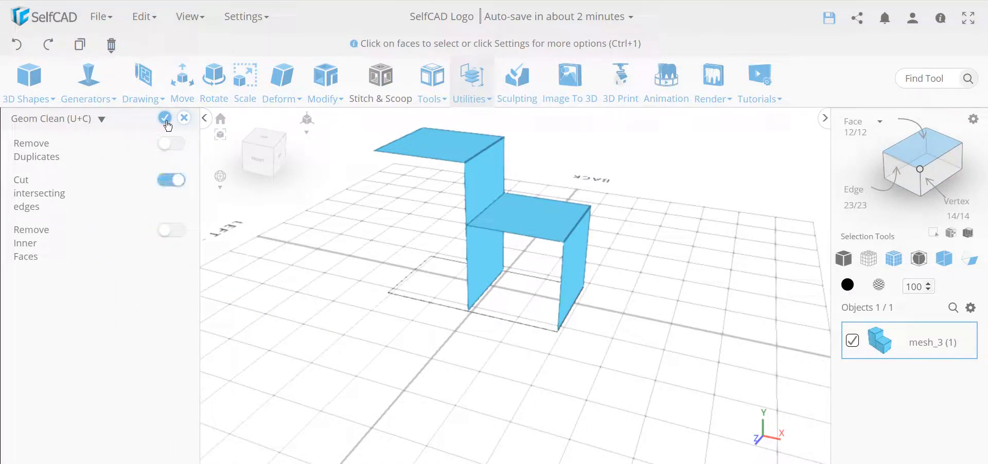
left_click(165, 119)
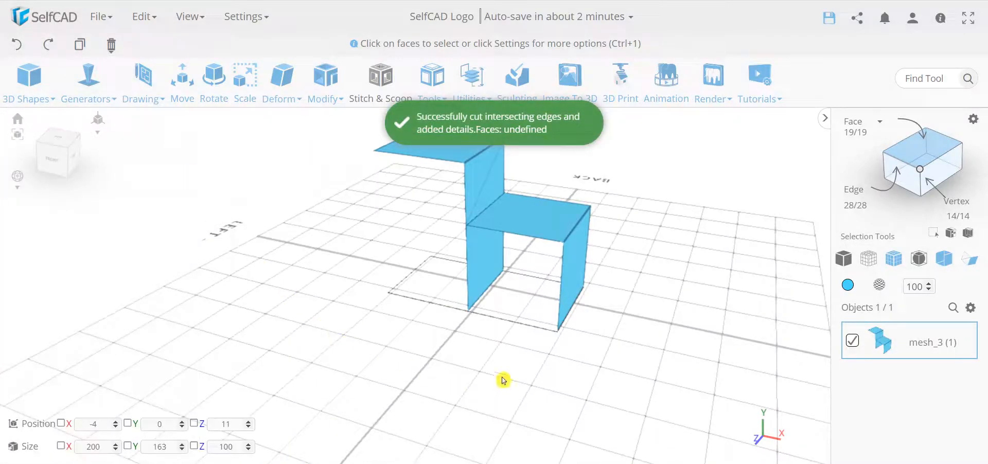
- Examine how the dividing wall is cut by selecting its lower and upper triangular faces, and reselect the whole block
left_click(479, 252)
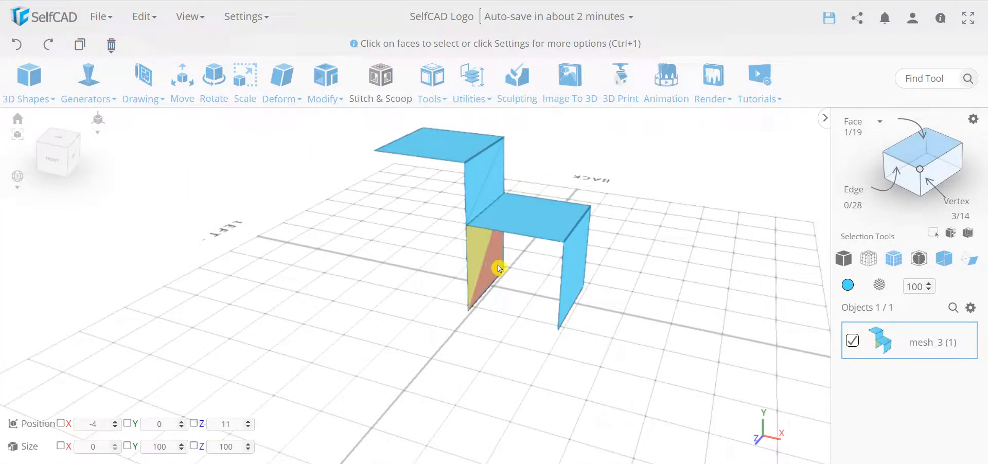
left_click(496, 267)
key("ctrl+a")
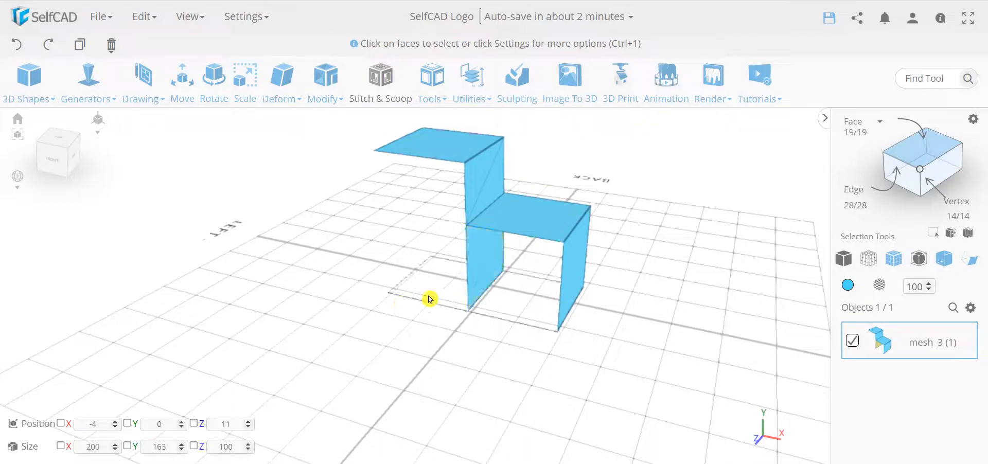
left_click(498, 191)
left_click(481, 175)
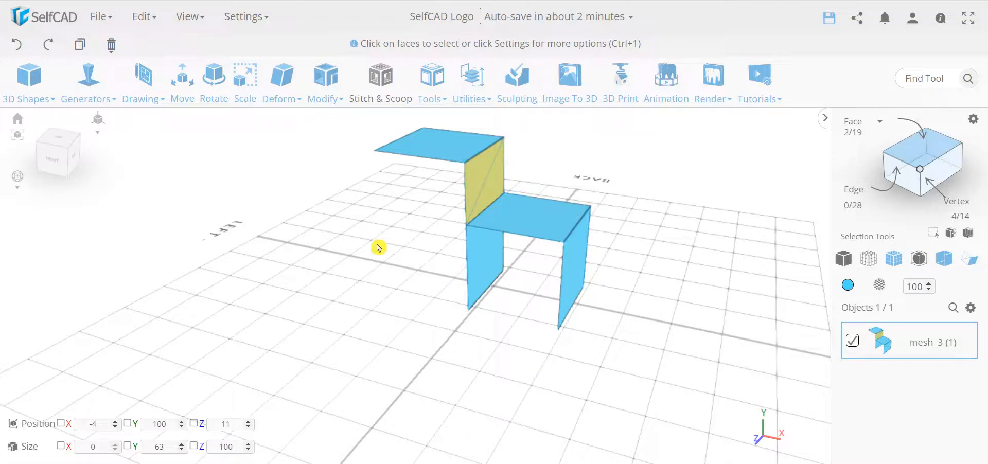
key("ctrl+a")
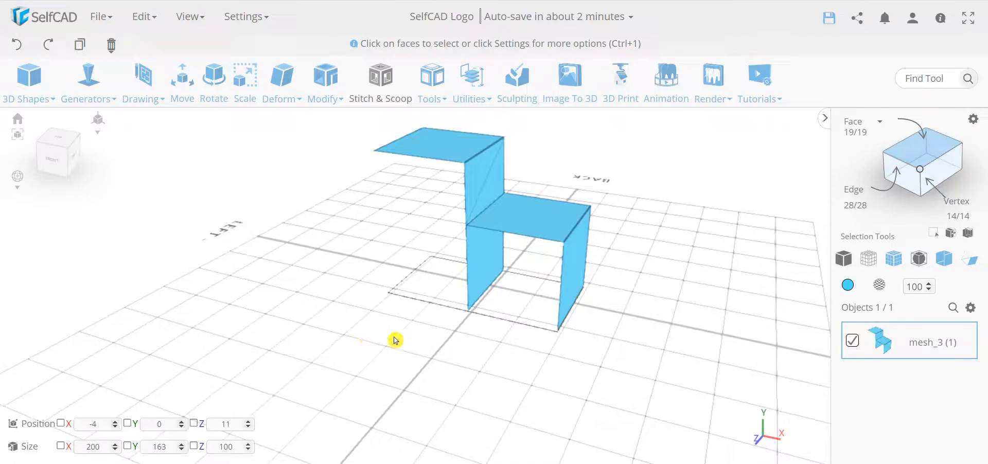
- Run Geom Clean on the merged block with only Remove Inner Faces on, and turn off back face culling to inspect the result
left_click(470, 83)
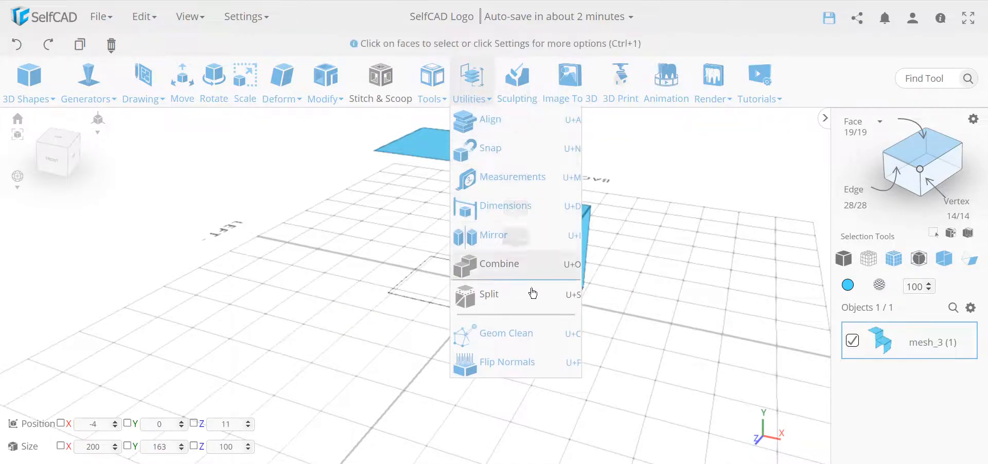
left_click(529, 334)
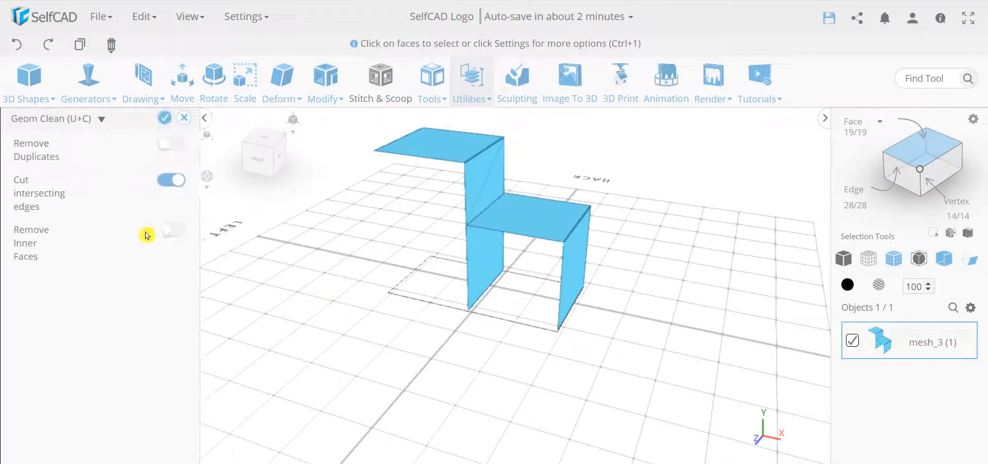
left_click(165, 183)
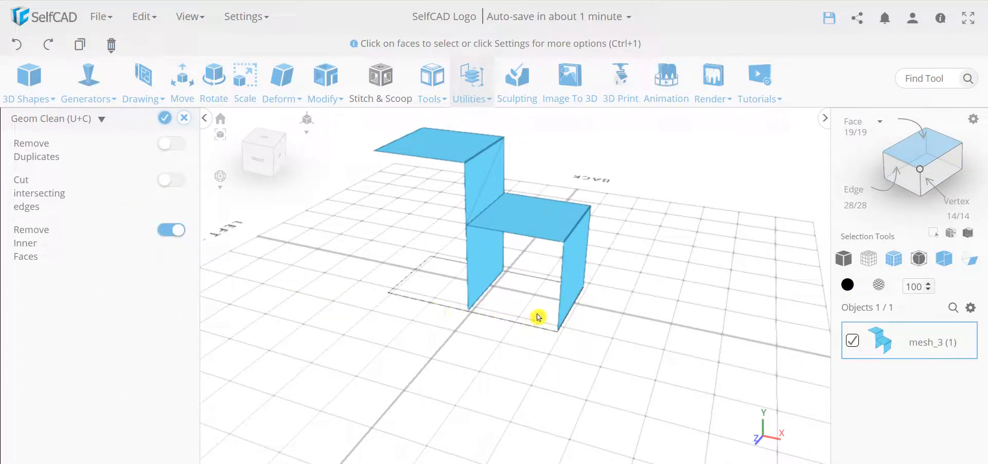
left_click(165, 119)
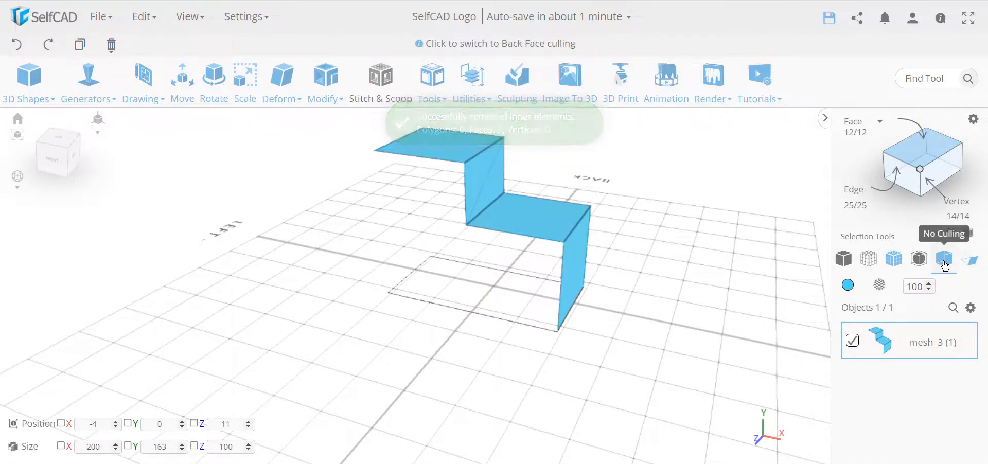
left_click(945, 266)
left_click_drag(750, 343, 517, 390)
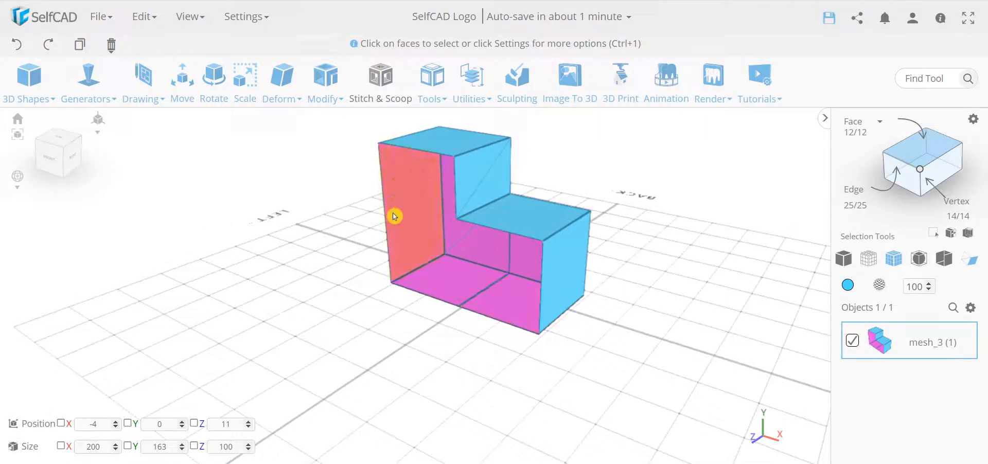
- Preview Fill Polygons on the opened block and discard the changes
left_click(486, 86)
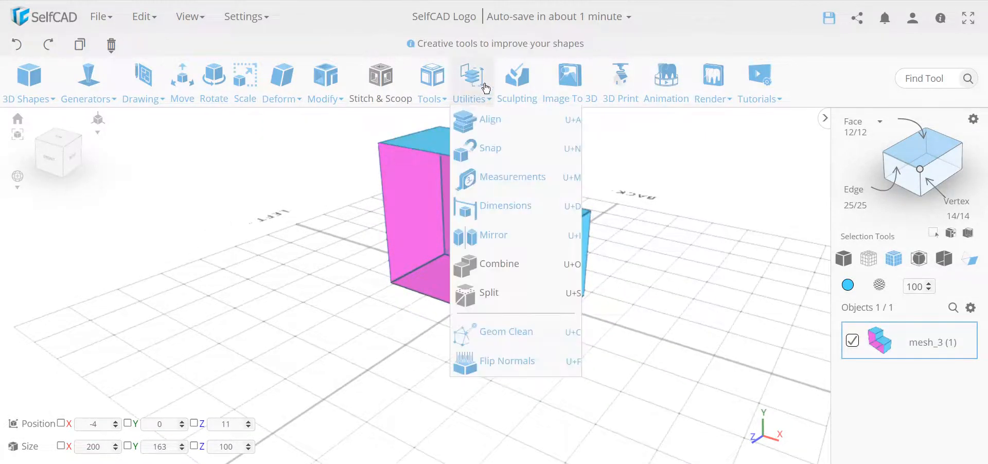
left_click(440, 87)
left_click(464, 149)
left_click(95, 153)
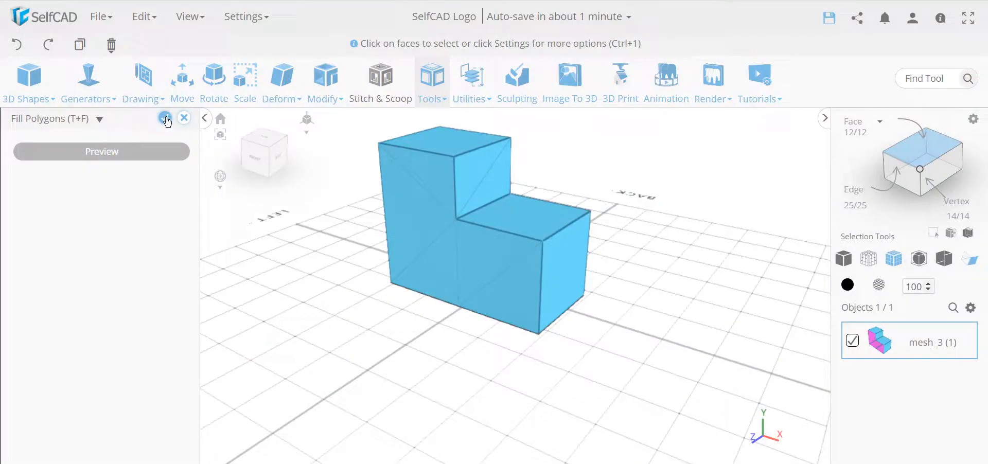
left_click(187, 122)
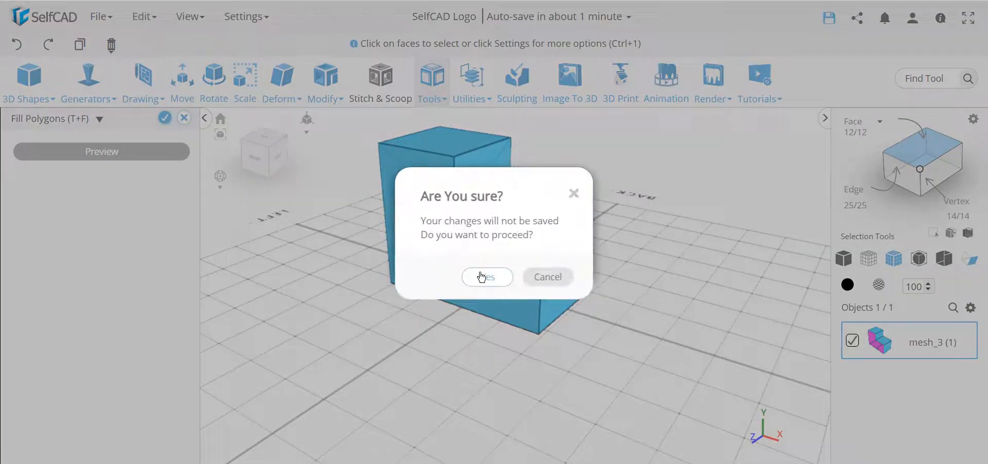
left_click(488, 278)
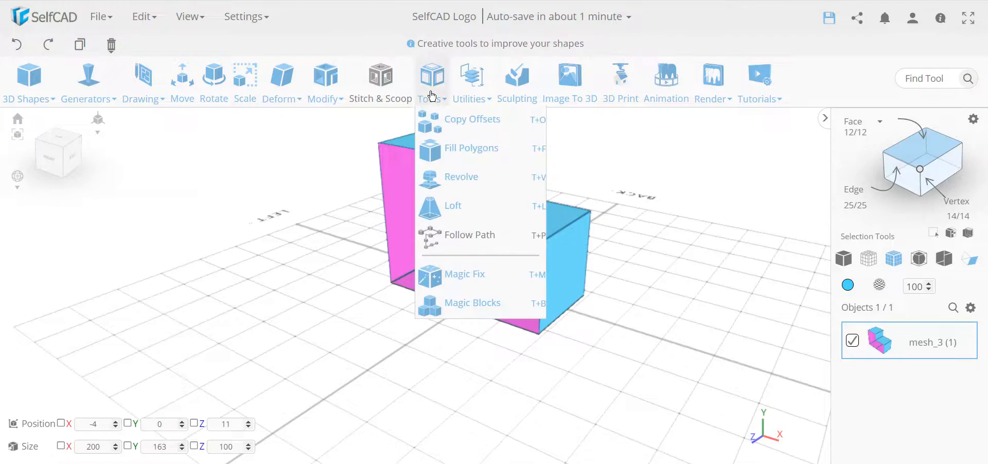
mouse_move(461, 92)
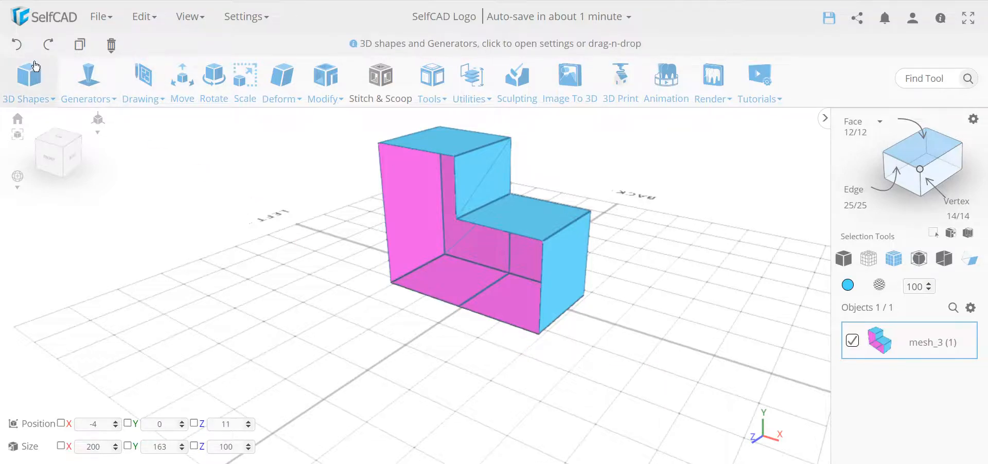
- Undo the inner face removal and the edge cutting to restore the merged block's uncut faces
left_click(16, 45)
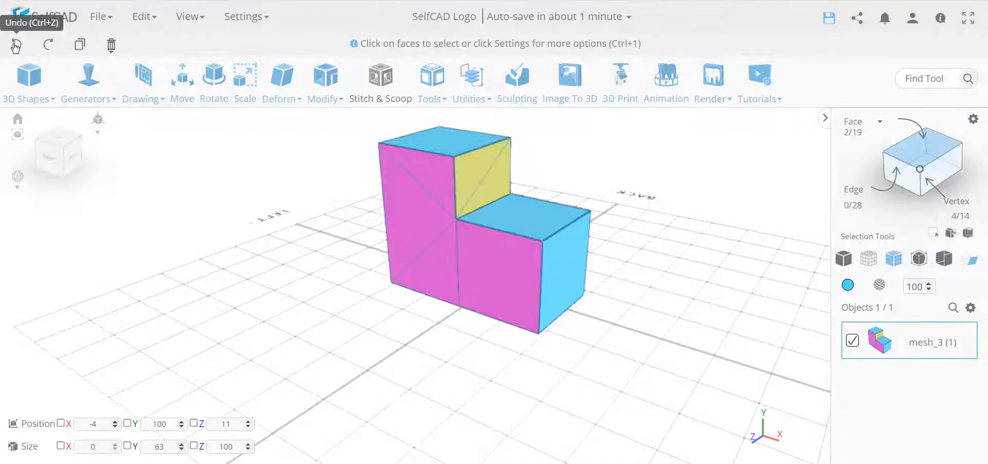
left_click(16, 45)
left_click(15, 46)
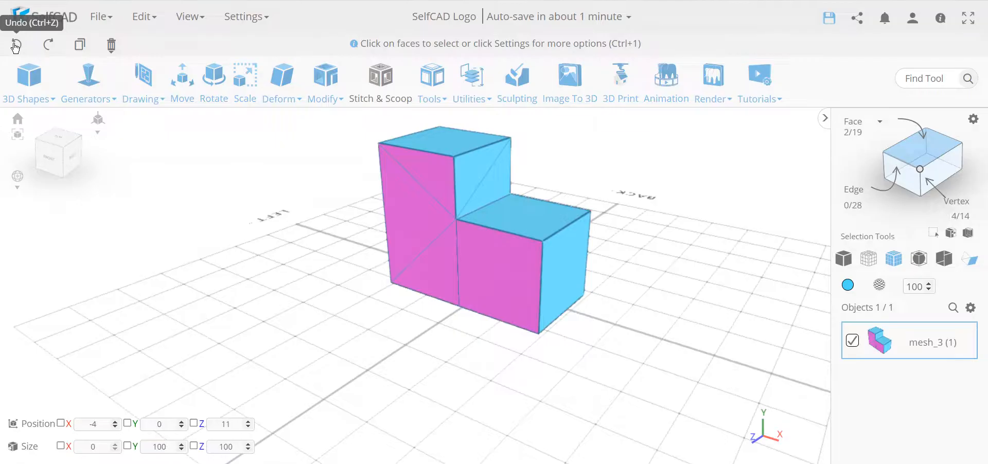
left_click(15, 46)
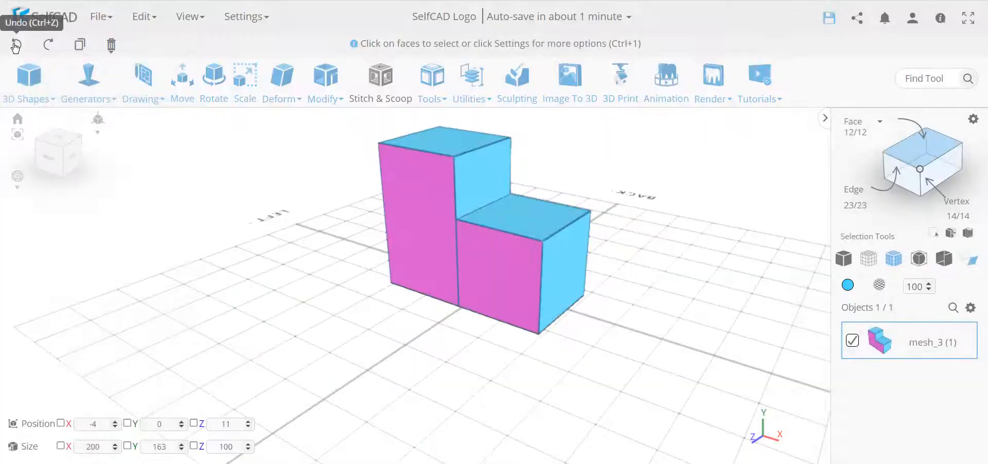
- Select only the two flipped front faces of the merged block and flip their normals
left_click(206, 288)
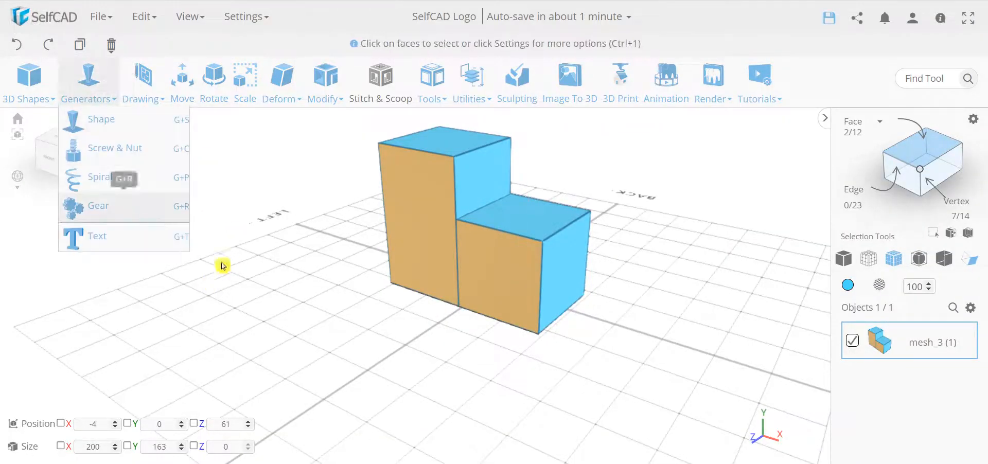
left_click(259, 302)
right_click_drag(306, 375, 412, 221)
left_click(414, 221)
left_click(498, 238)
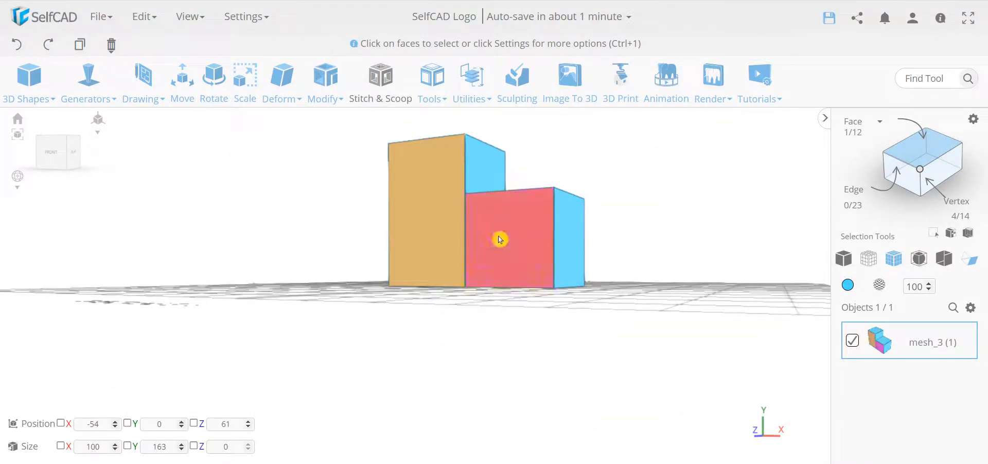
mouse_move(433, 77)
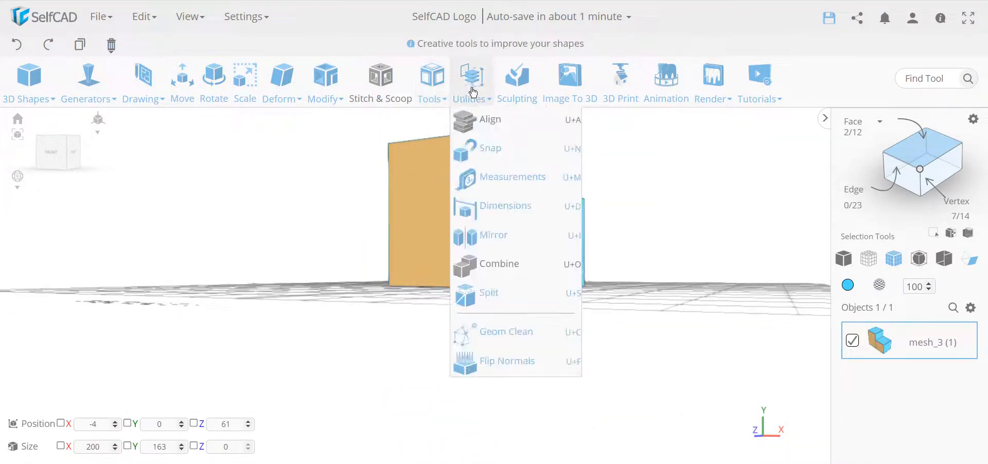
left_click(510, 364)
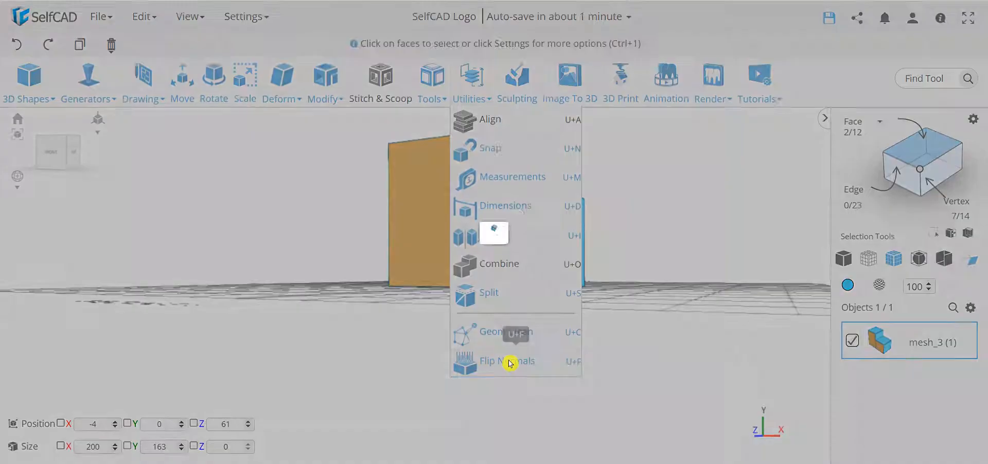
- Reselect the whole merged block and compare it with and without culling, leaving Back Face Culling enabled
left_click(939, 267)
left_click_drag(474, 325, 509, 271)
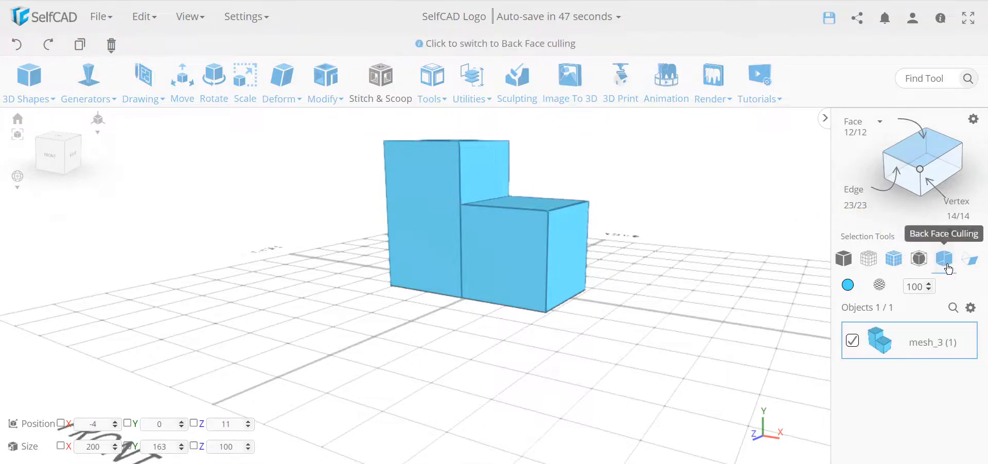
left_click(852, 341)
left_click(852, 341)
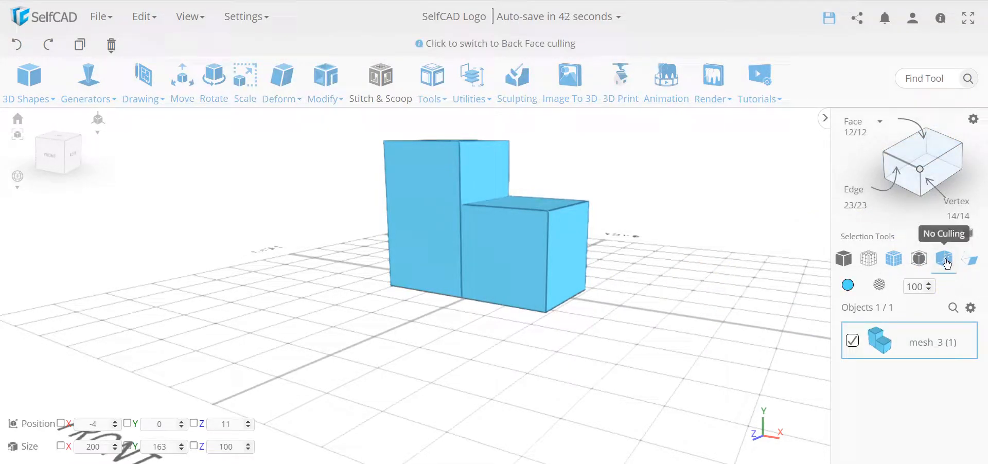
left_click(945, 262)
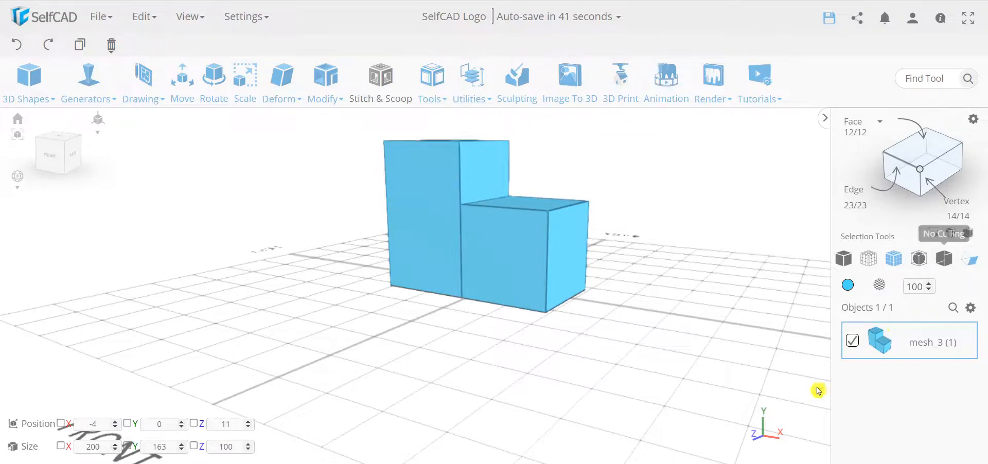
left_click(946, 262)
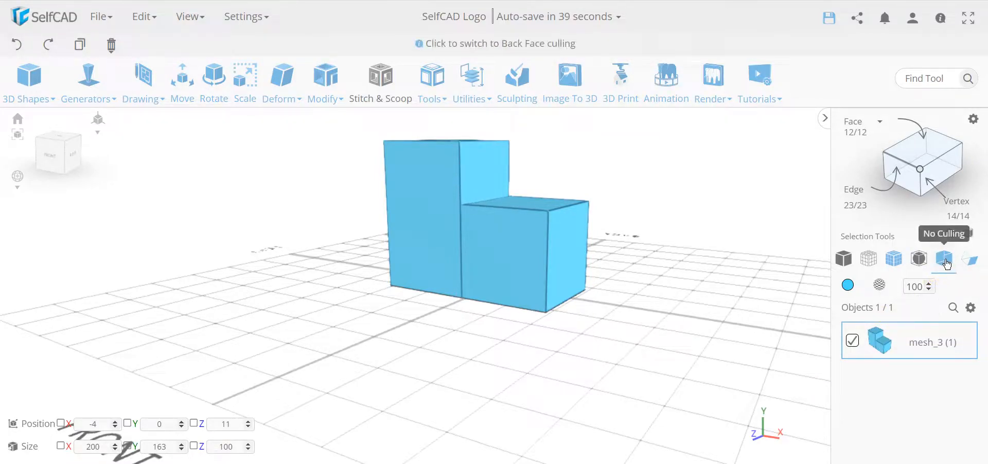
left_click_drag(596, 328, 618, 337)
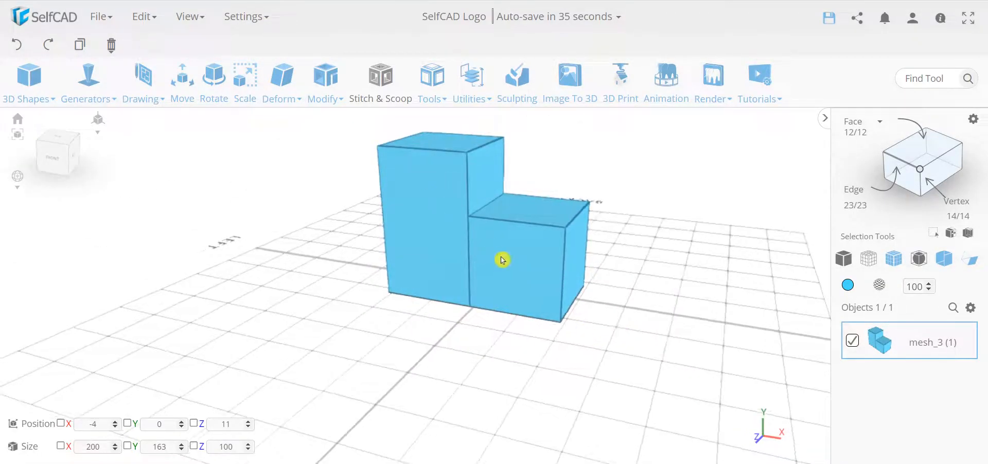
- Run Geom Clean on the merged block with only Cut intersecting edges on
left_click(472, 85)
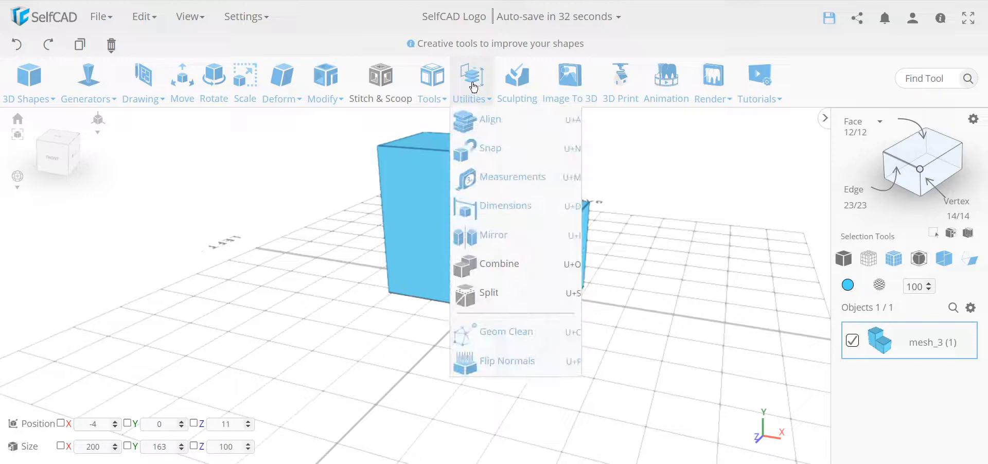
left_click(508, 336)
left_click_drag(392, 369, 379, 371)
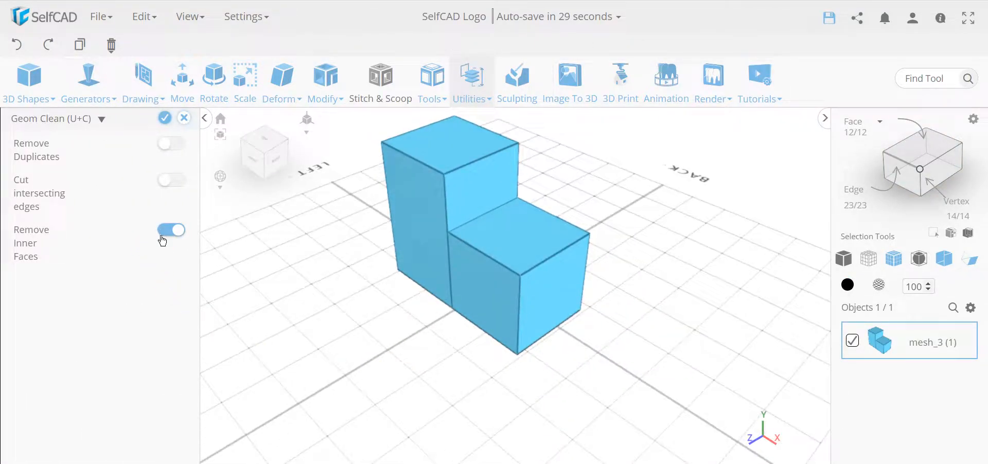
left_click(164, 235)
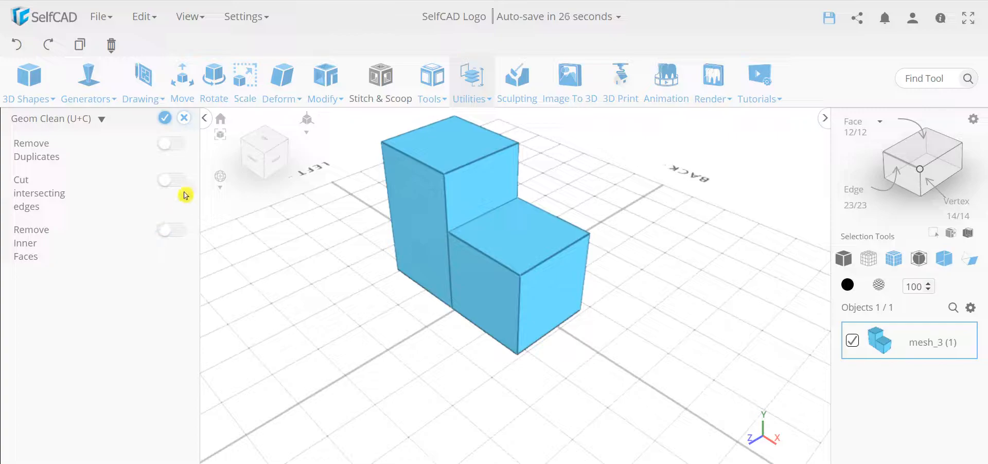
left_click(185, 181)
left_click(165, 118)
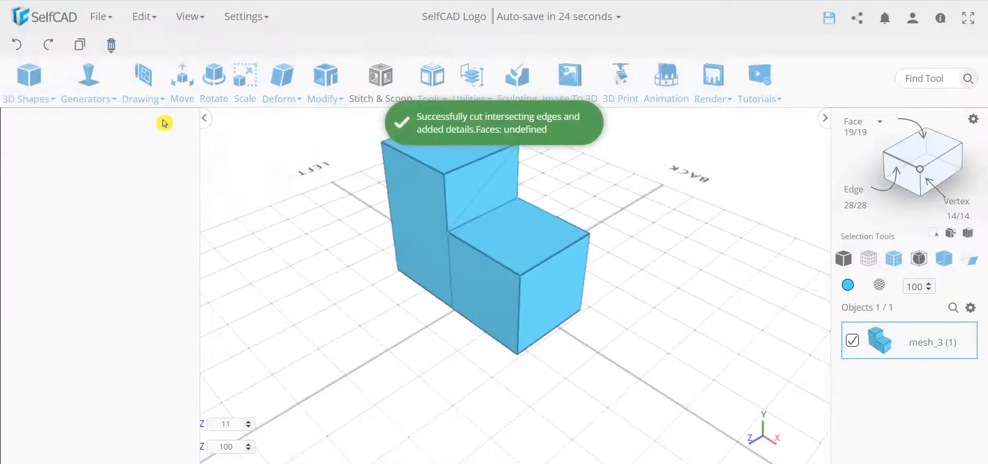
- Run Geom Clean on the cut block with only Remove Inner Faces on
mouse_move(473, 79)
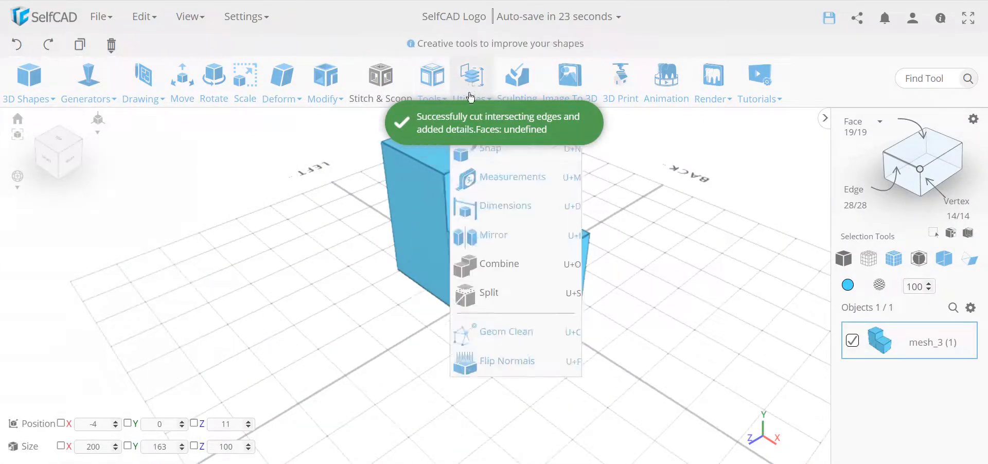
left_click(504, 330)
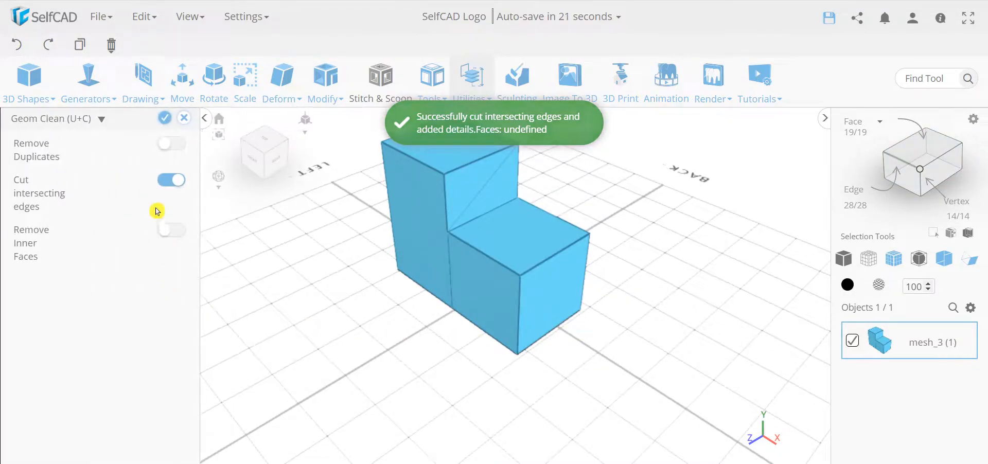
left_click(165, 184)
left_click(175, 232)
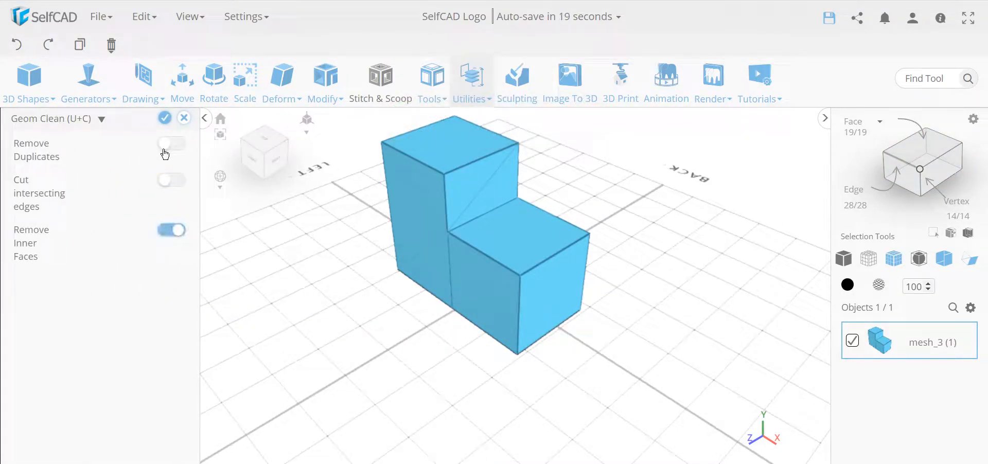
left_click(165, 118)
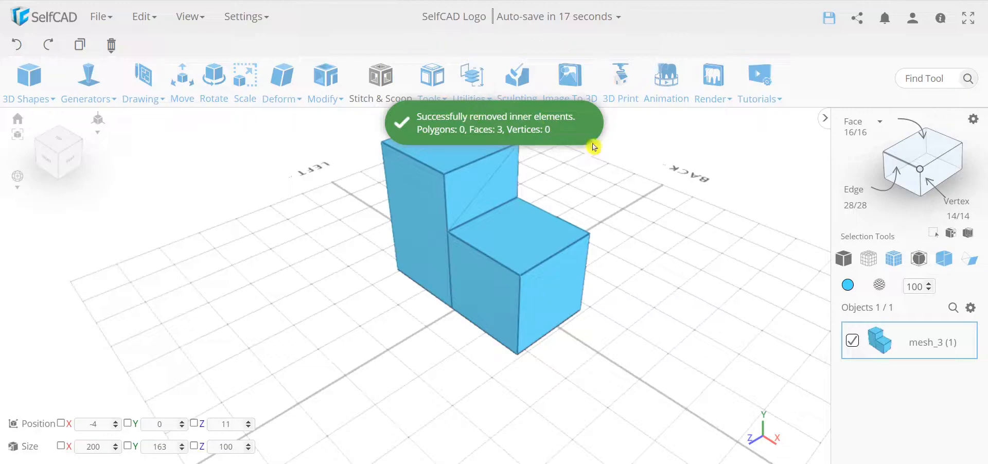
- Flip the normals of the whole cleaned block and turn off back face culling to show its back faces
left_click(473, 72)
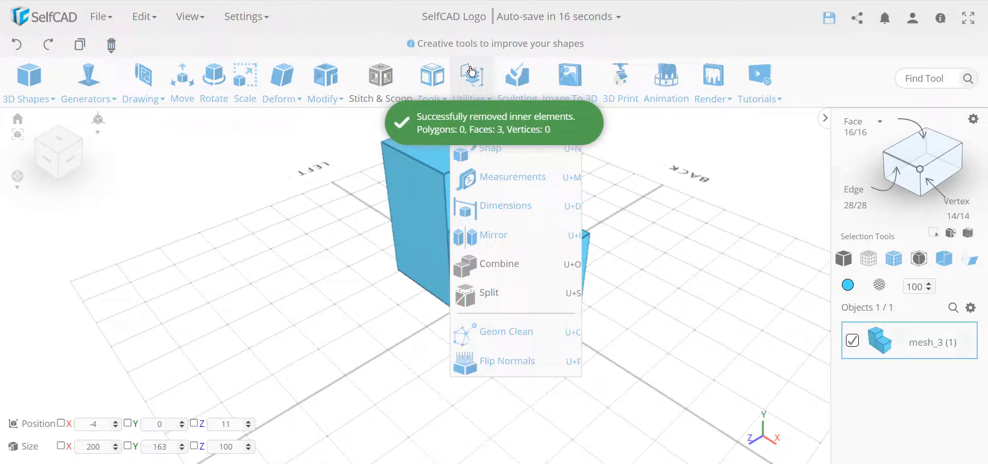
left_click(517, 363)
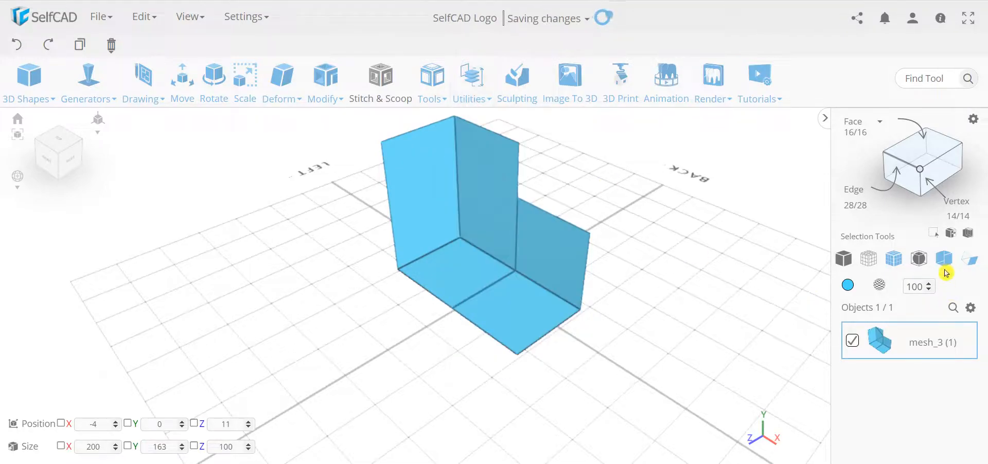
left_click(945, 260)
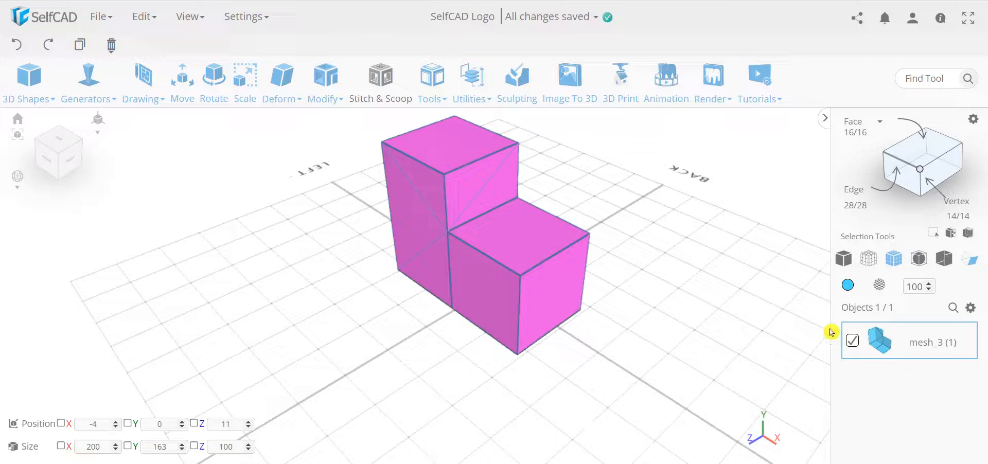
- Flip the whole block's normals again so that its faces point outward
left_click(472, 79)
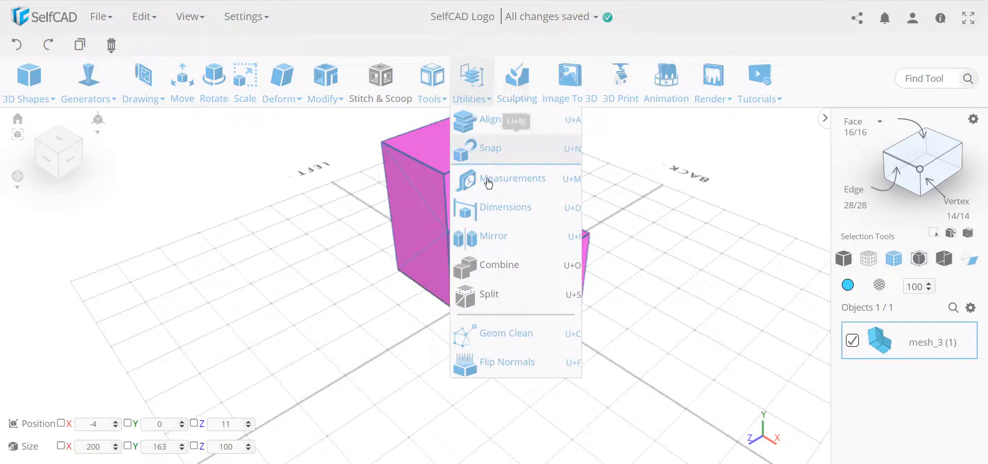
left_click(520, 360)
left_click_drag(545, 325, 342, 320)
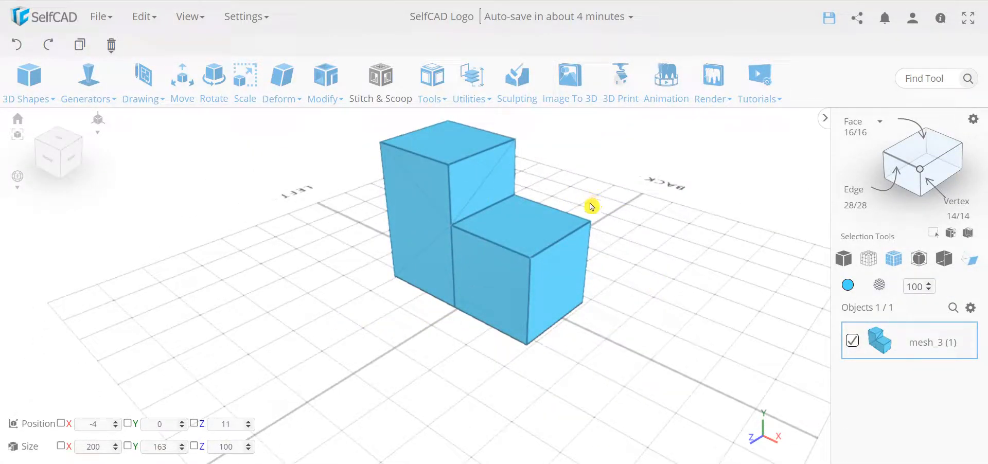
- Examine the combined block from the front, back and above, checking its outer faces and the edges where the two blocks meet
left_click_drag(402, 353, 466, 346)
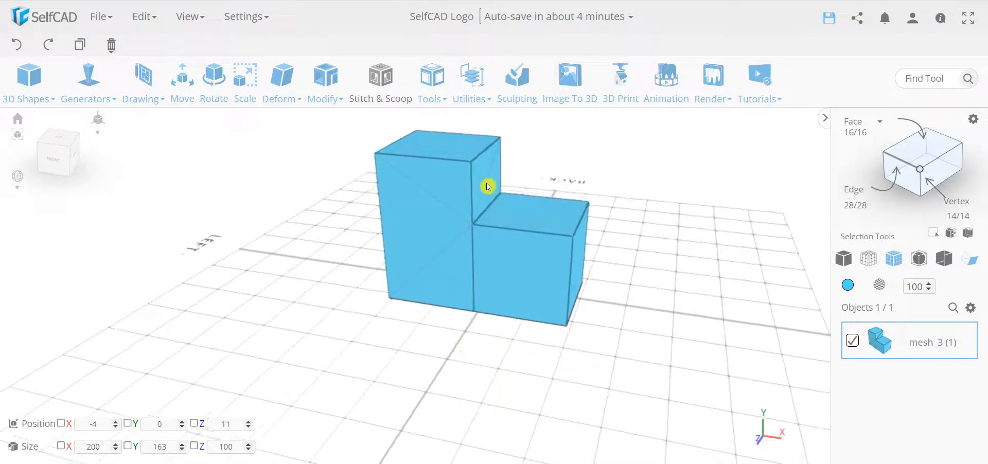
left_click_drag(483, 154, 455, 150)
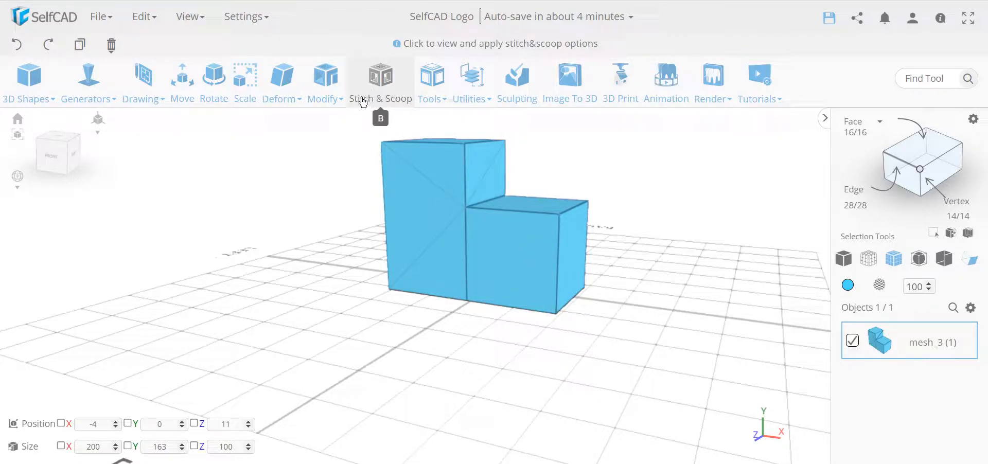
left_click(381, 111)
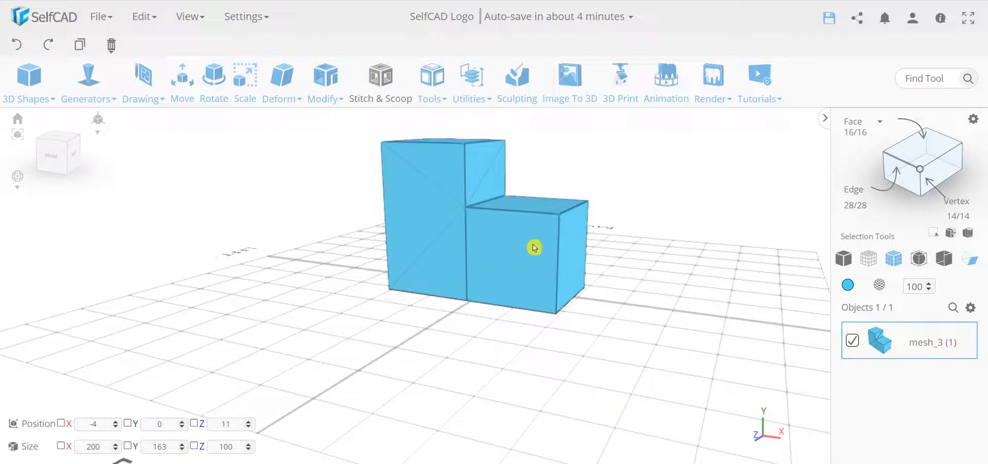
left_click_drag(556, 264, 502, 263)
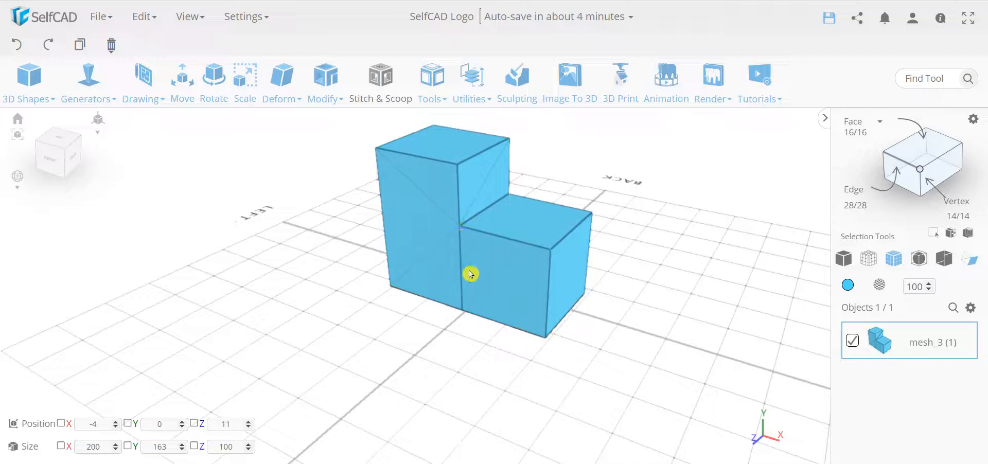
right_click_drag(470, 274, 470, 316)
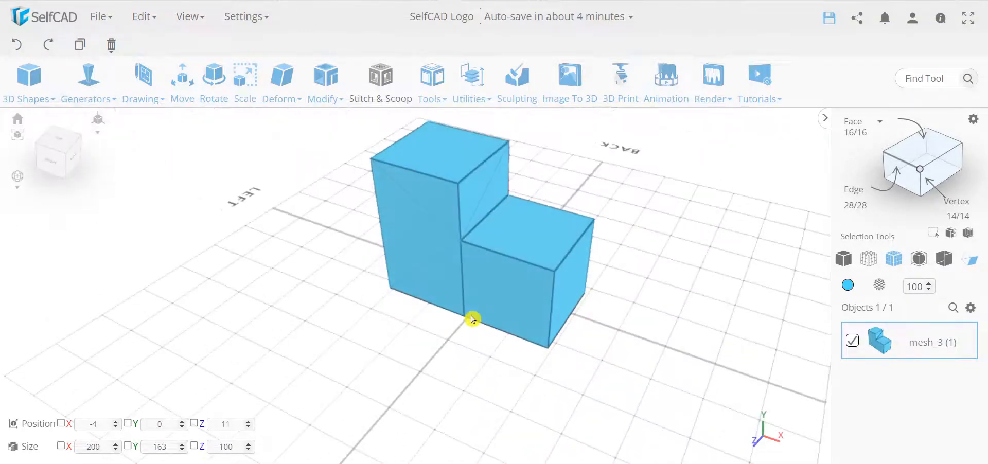
right_click_drag(511, 202, 487, 200)
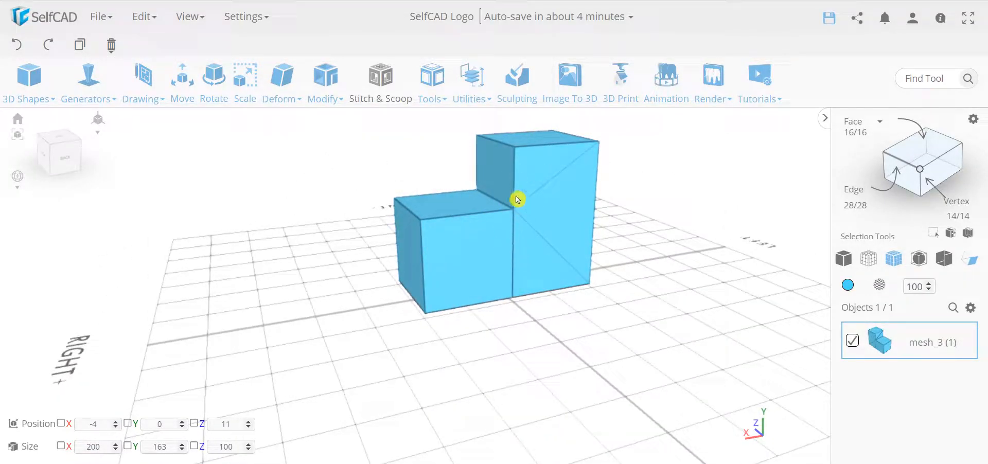
right_click_drag(425, 196, 499, 227)
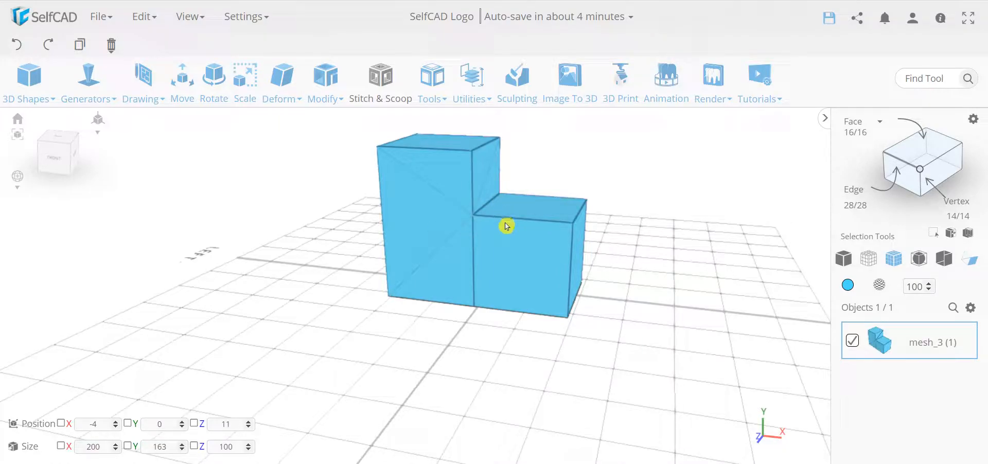
right_click_drag(508, 254, 470, 258)
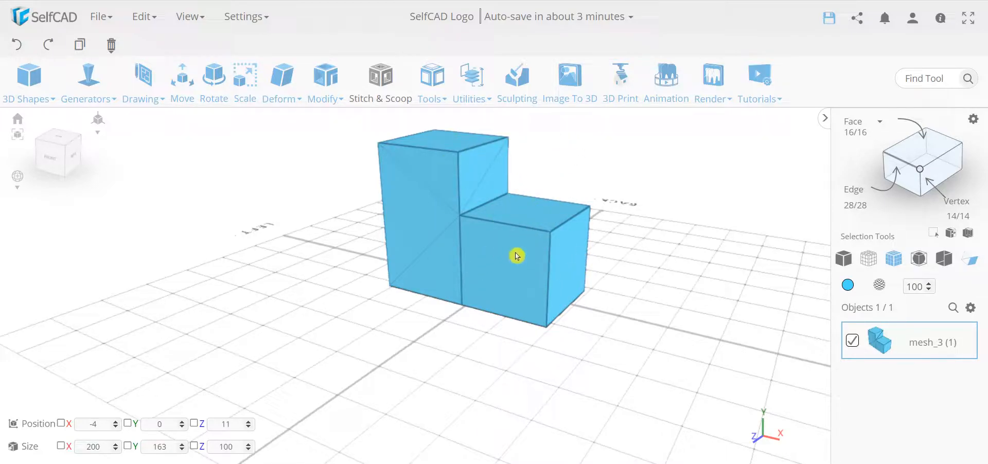
left_click(970, 262)
left_click_drag(659, 338, 640, 263)
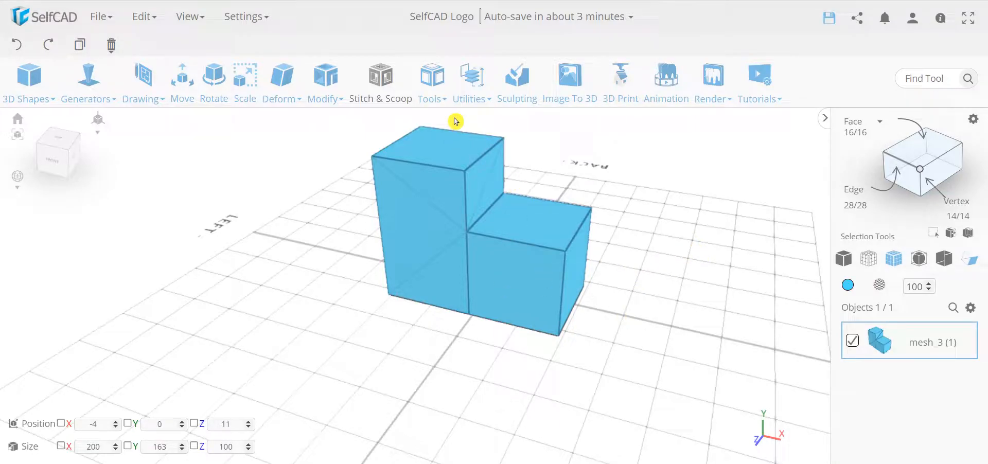
mouse_move(447, 97)
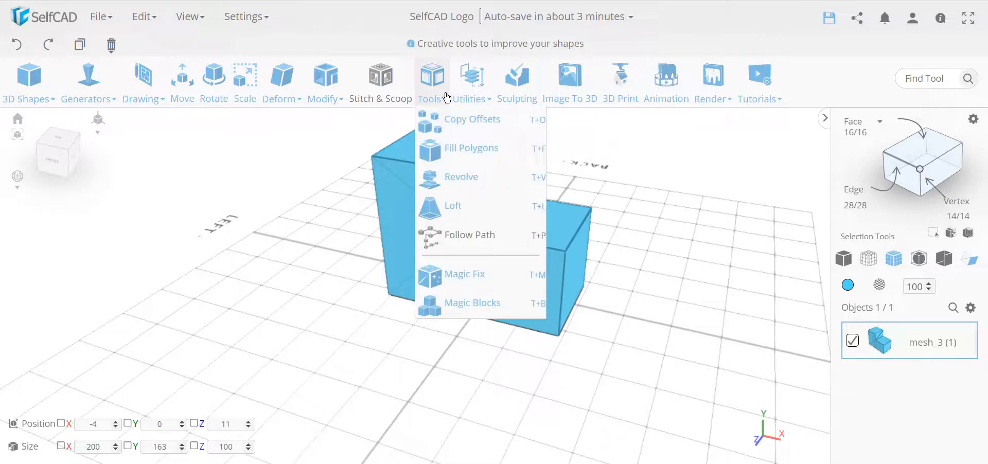